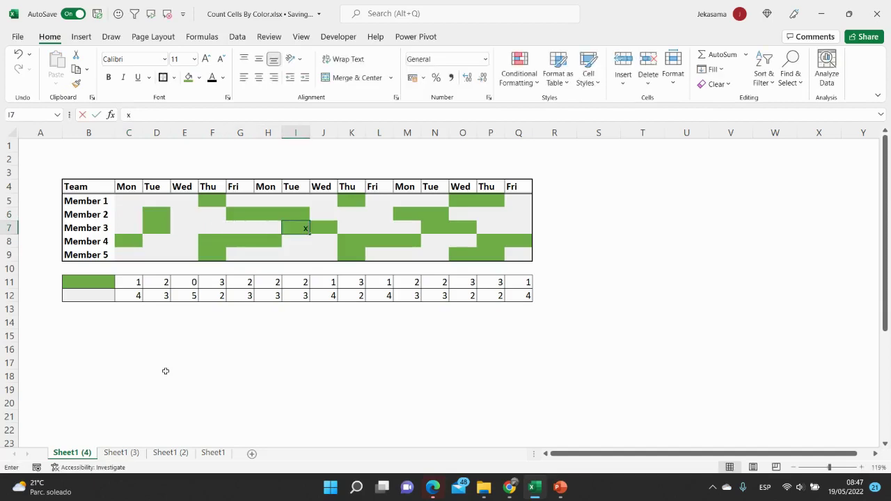
key("Delete")
Mark schedule cells such as I8, I5, J6 and K7 with 1 so they turn green and the counts update
key("Down")
type("1")
key("Return")
key("Up")
key("Up")
key("Up")
type("1")
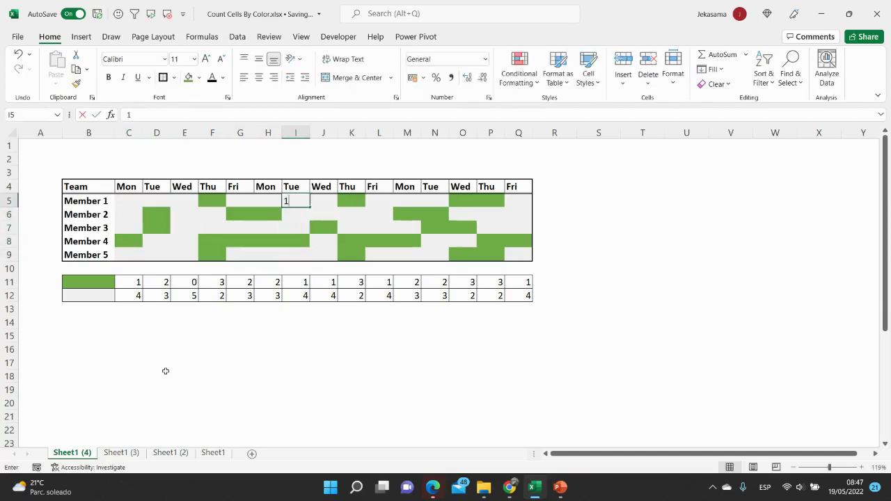
key("Return")
key("Right")
type("1")
key("Return")
key("Right")
type("1")
key("Return")
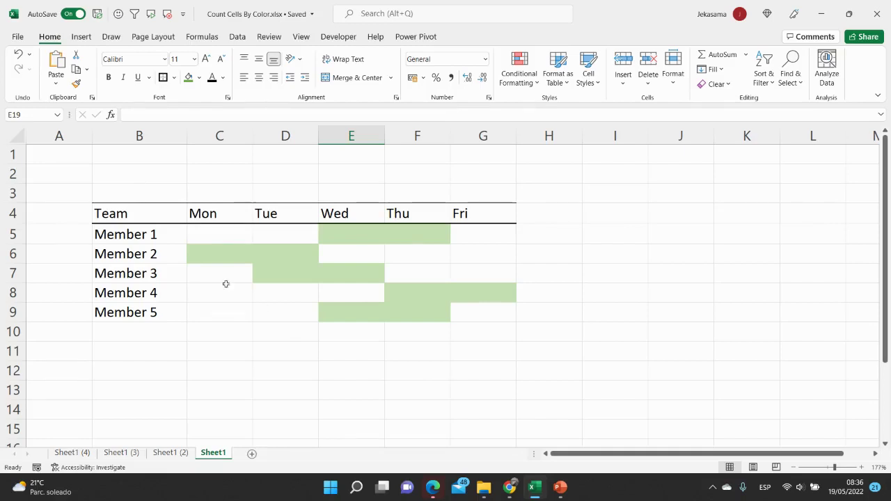
left_click_drag(158, 210, 488, 306)
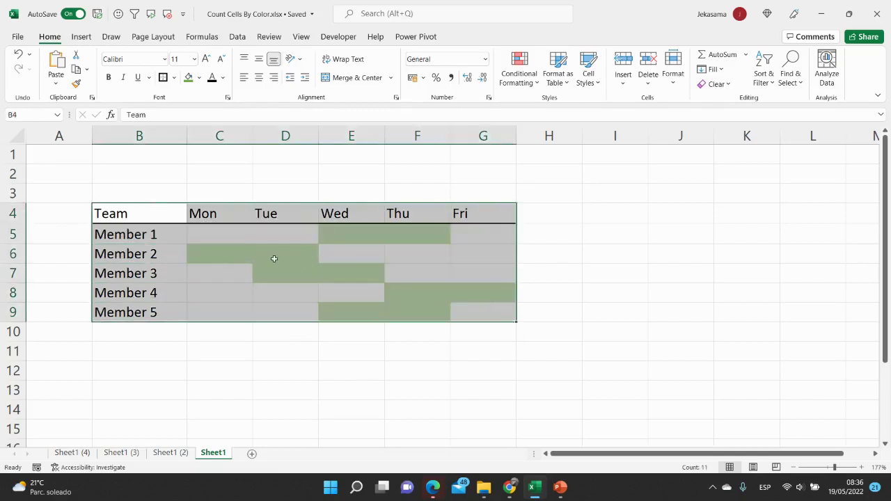
left_click(345, 272)
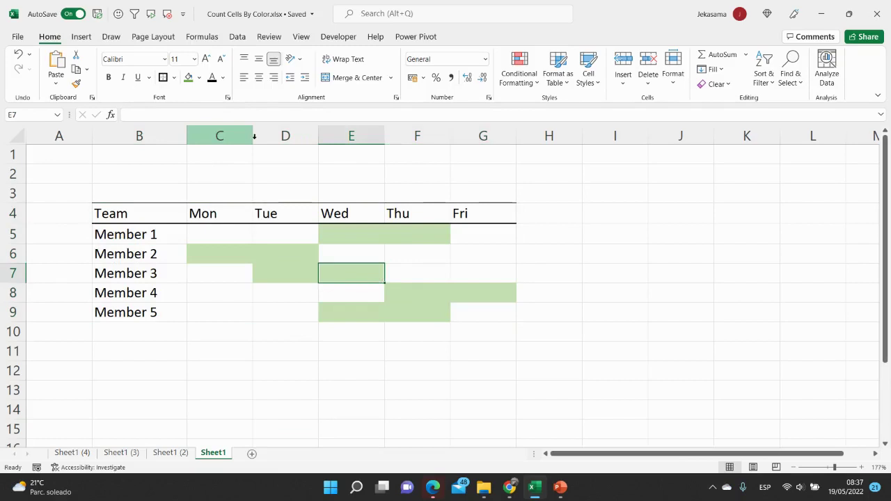
left_click(130, 136)
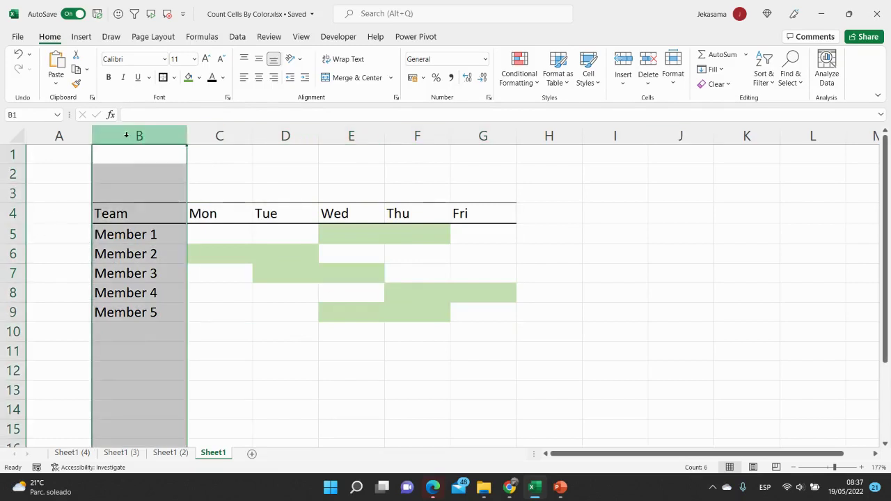
left_click(141, 345)
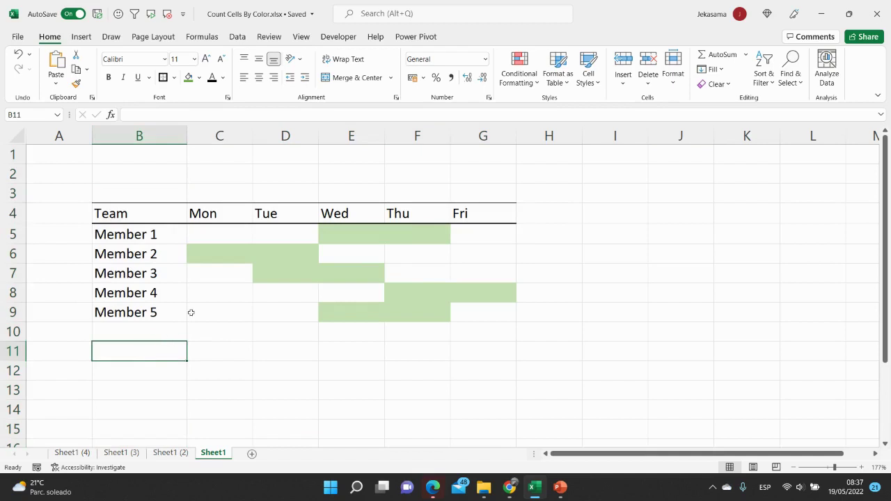
left_click(262, 257)
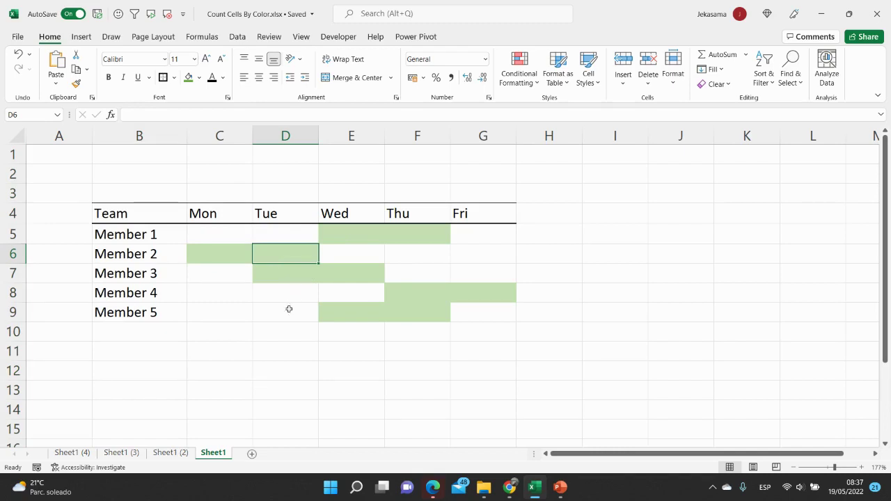
Compare Sheet1 (2) with the original green-filled sheet, then return to Sheet1 (2)
left_click(170, 453)
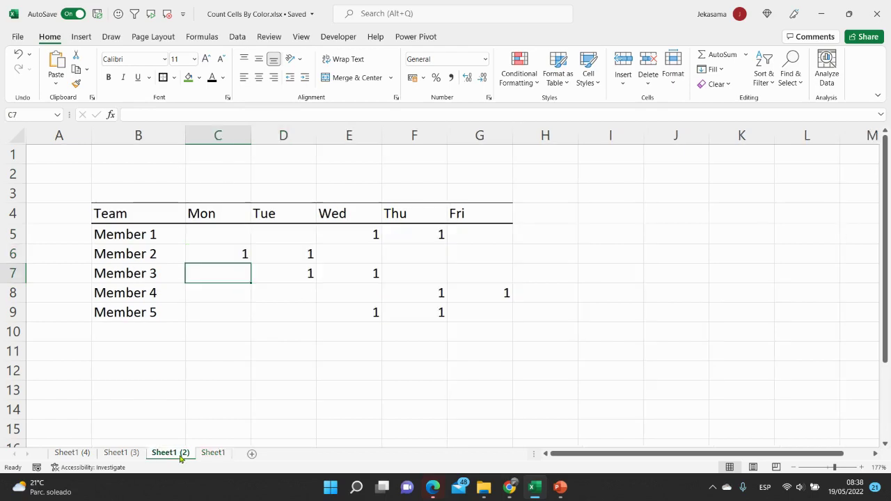
left_click(207, 455)
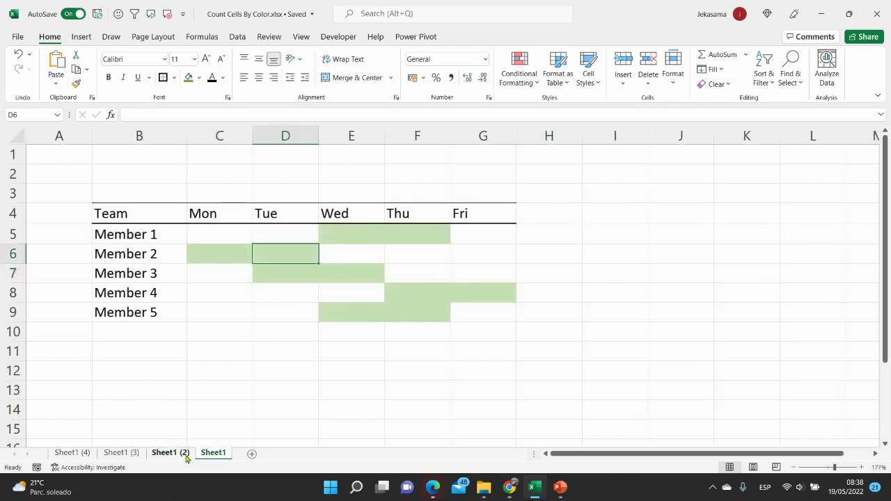
left_click(185, 454)
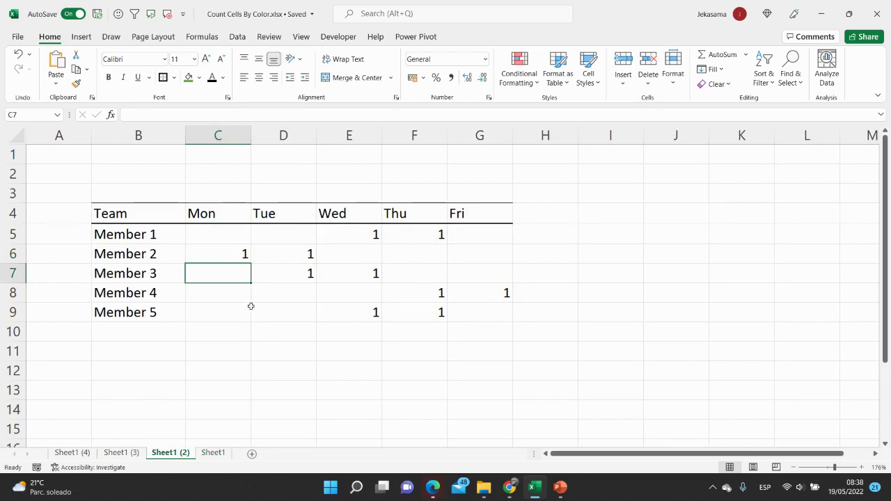
Set up an Equal To 1 rule on C5:G9 with light green fill and custom number format ';'
left_click_drag(210, 238, 469, 308)
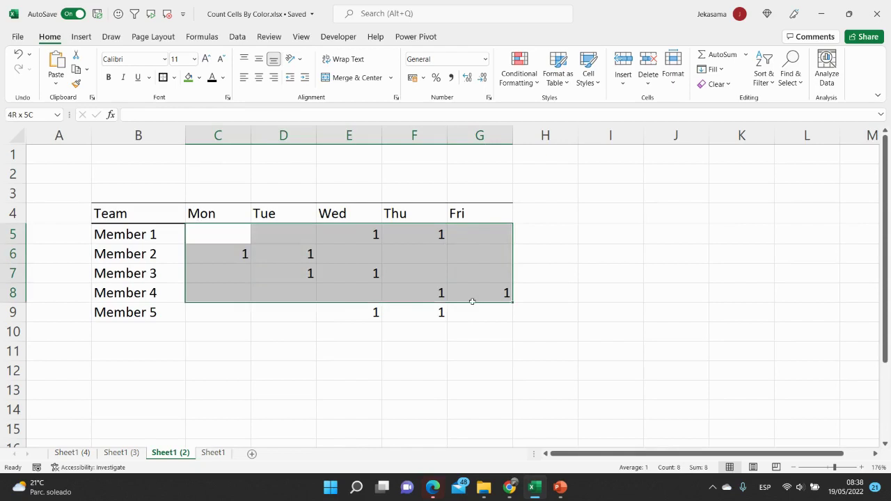
left_click(528, 85)
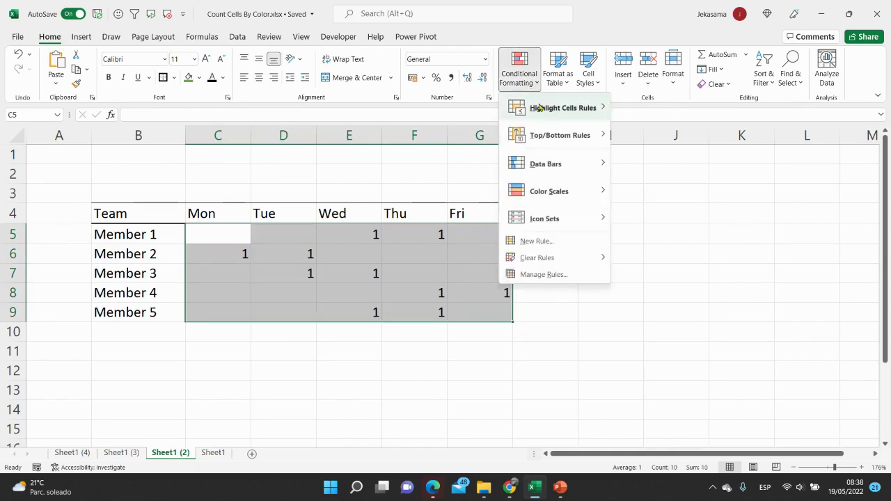
mouse_move(563, 108)
left_click(640, 191)
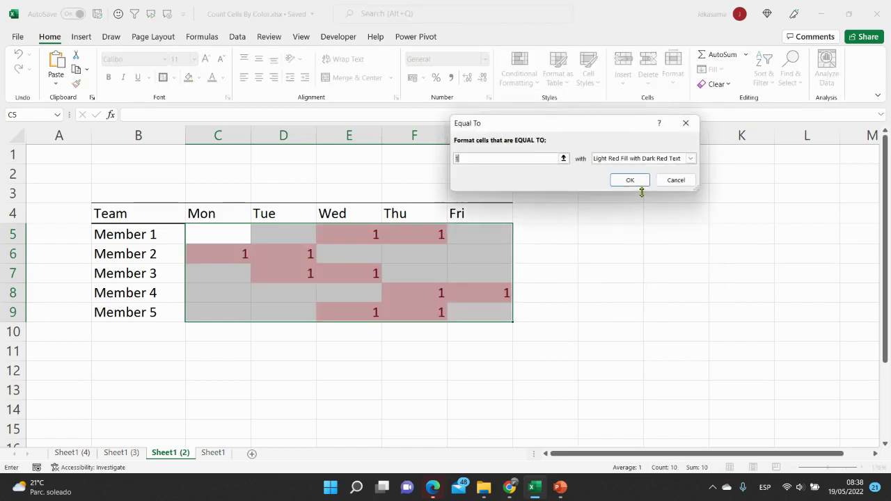
left_click(689, 159)
left_click(637, 216)
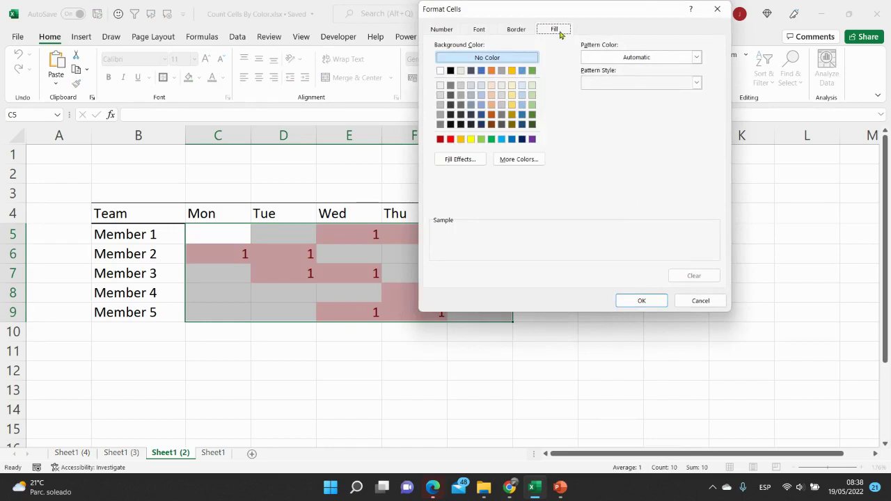
left_click(533, 95)
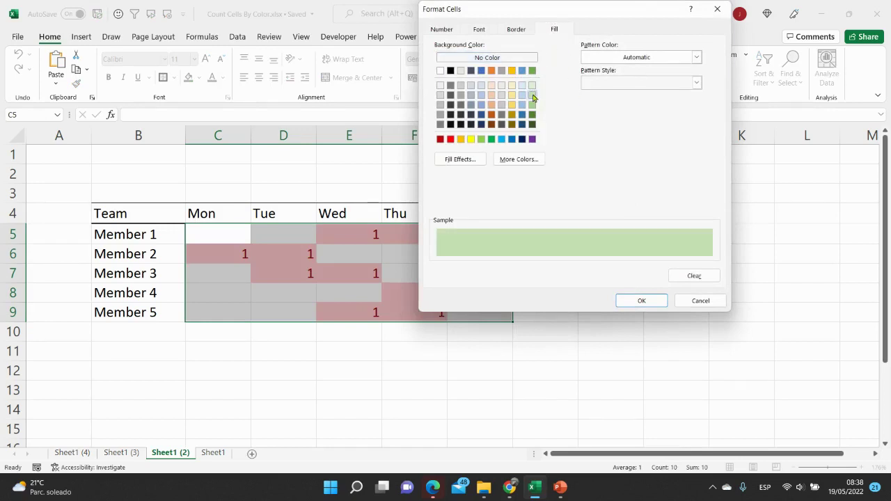
left_click(442, 29)
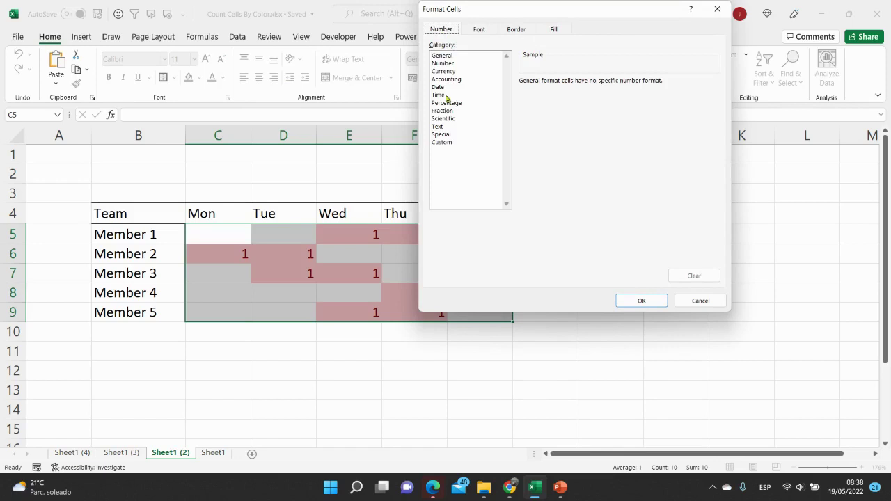
left_click(443, 142)
left_click_drag(557, 90, 500, 91)
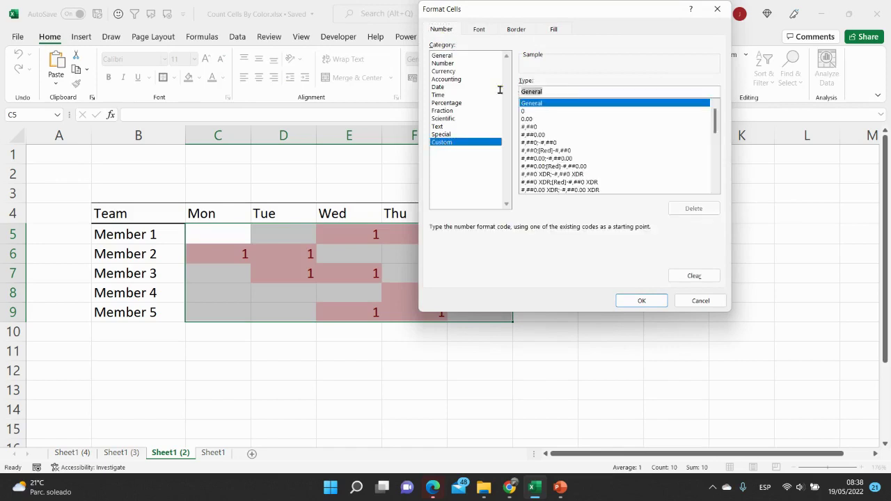
type(";;;")
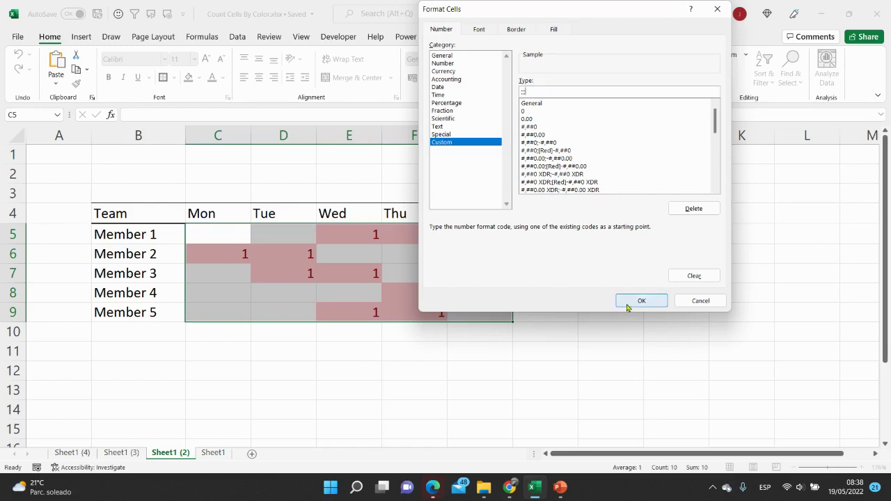
left_click(632, 303)
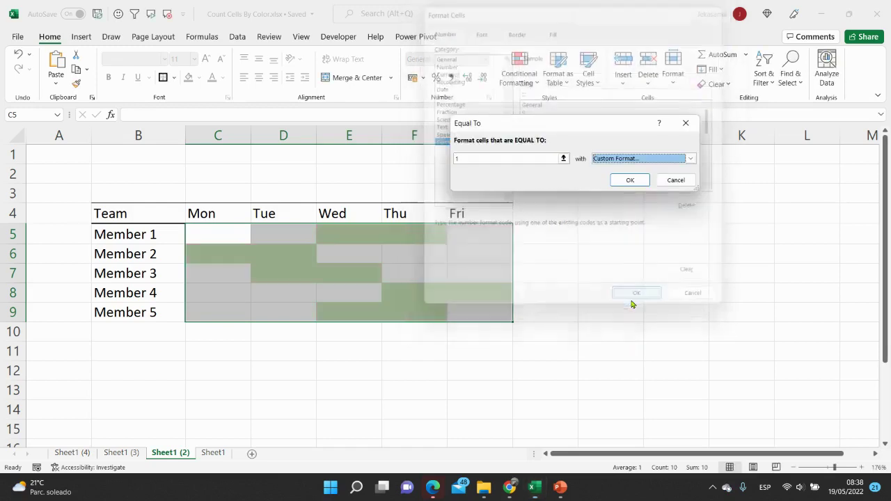
Apply the green rule, then fill =COUNT(C5:C9) from C11 to G11, giving 1, 2, 3, 3, 1
left_click(629, 181)
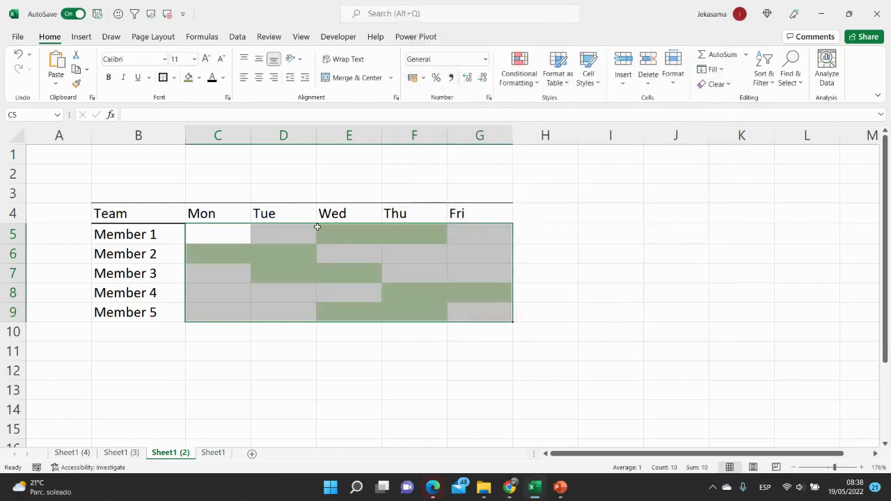
left_click(380, 301)
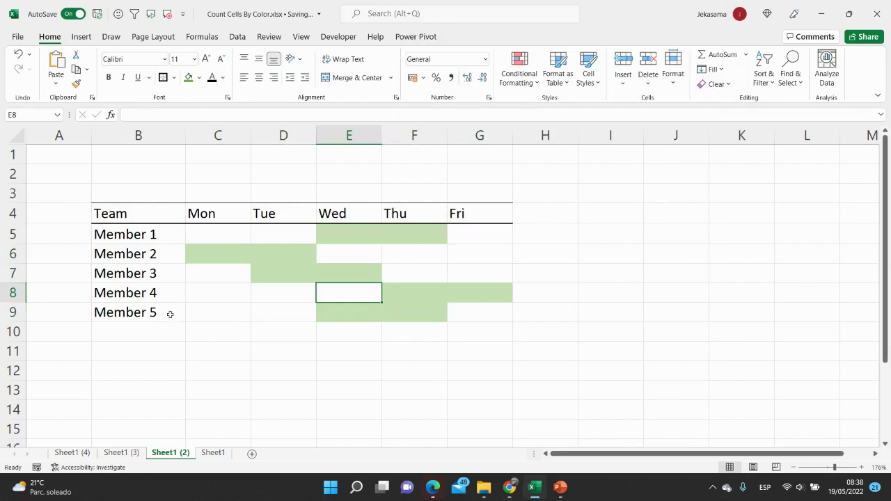
left_click(220, 353)
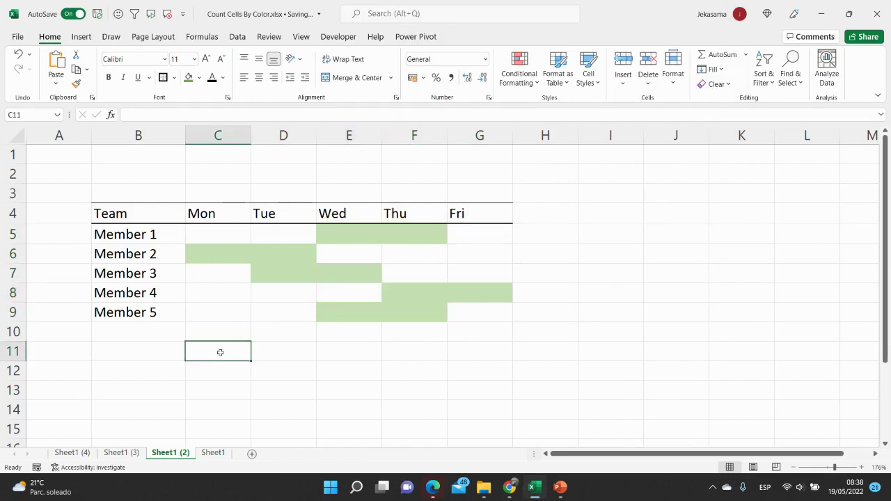
type("=coun")
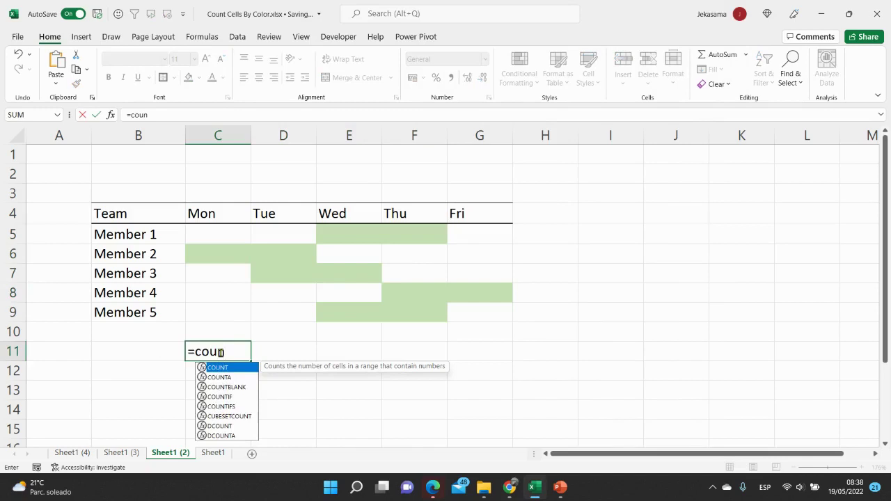
key("Tab")
left_click_drag(215, 230, 207, 310)
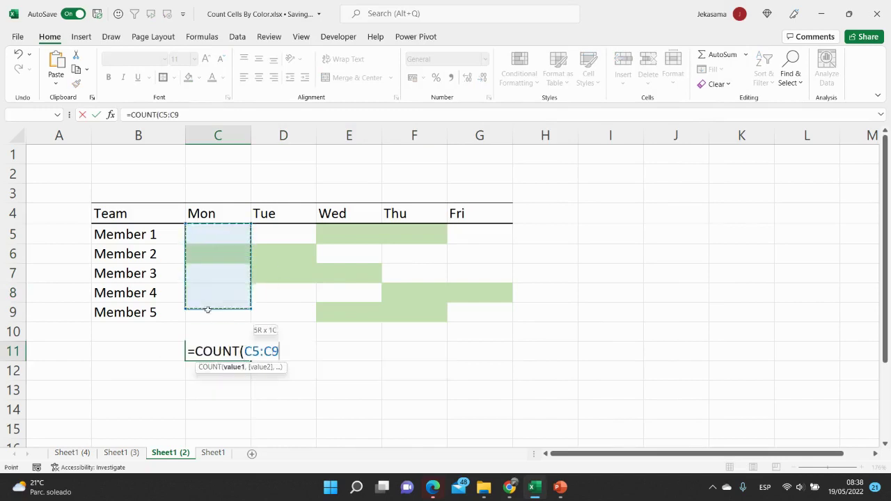
key("Return")
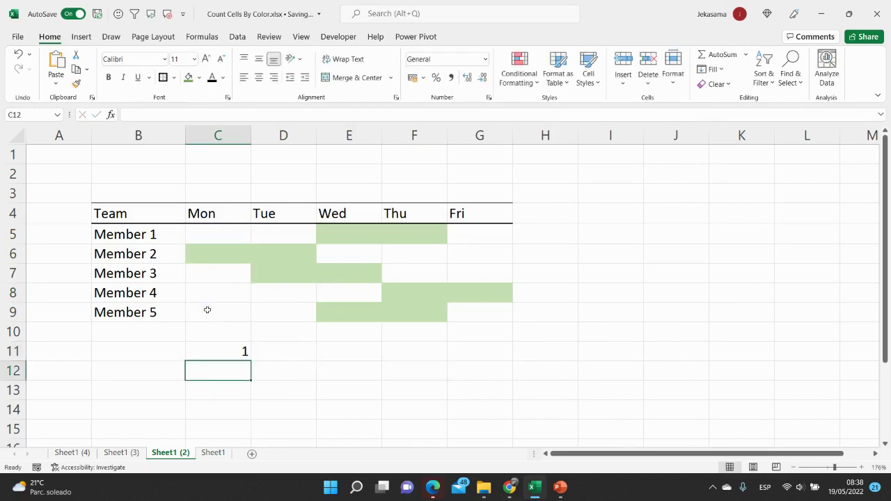
left_click(203, 341)
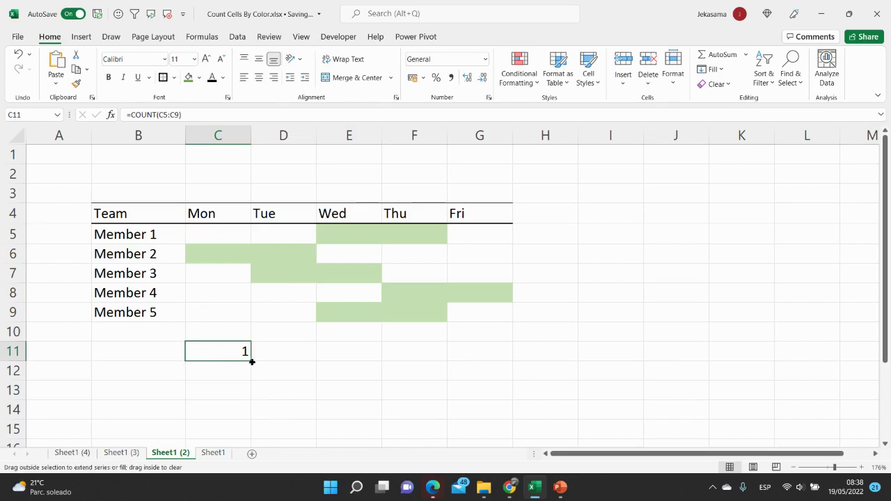
left_click_drag(251, 362, 541, 383)
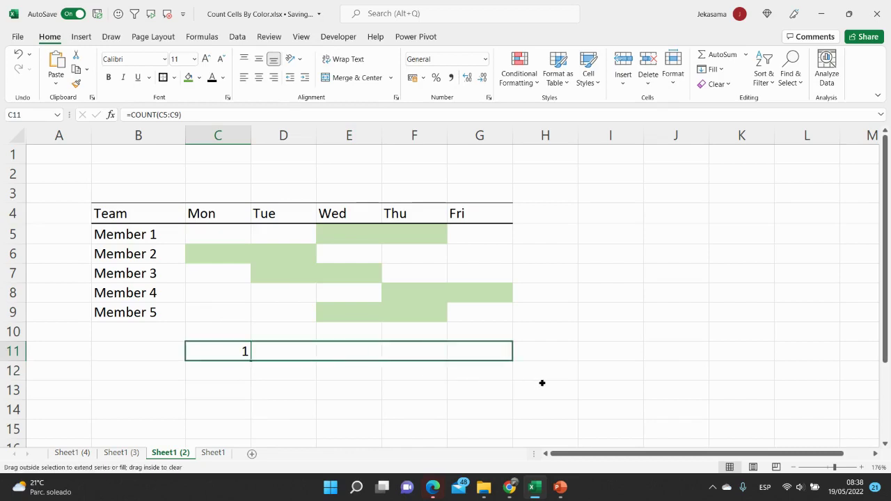
Switch to Sheet1 (3) with the x and 1 values, glancing back at Sheet1 (2) once
left_click(670, 344)
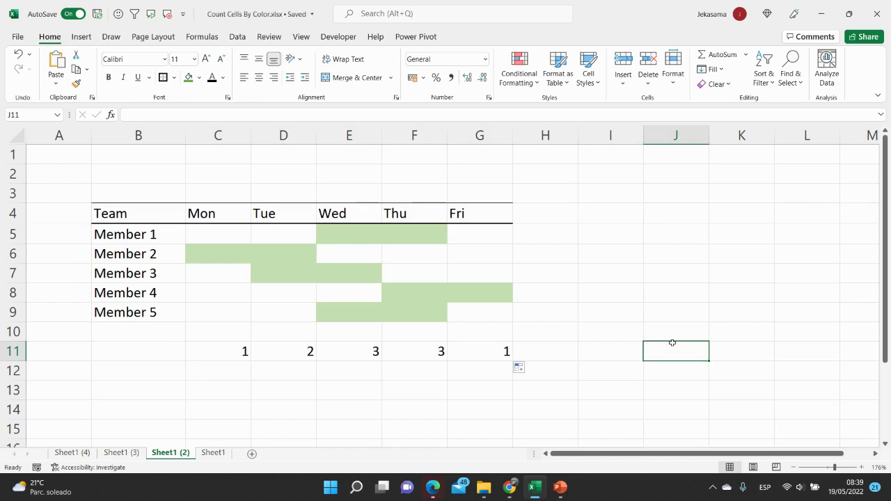
left_click(122, 452)
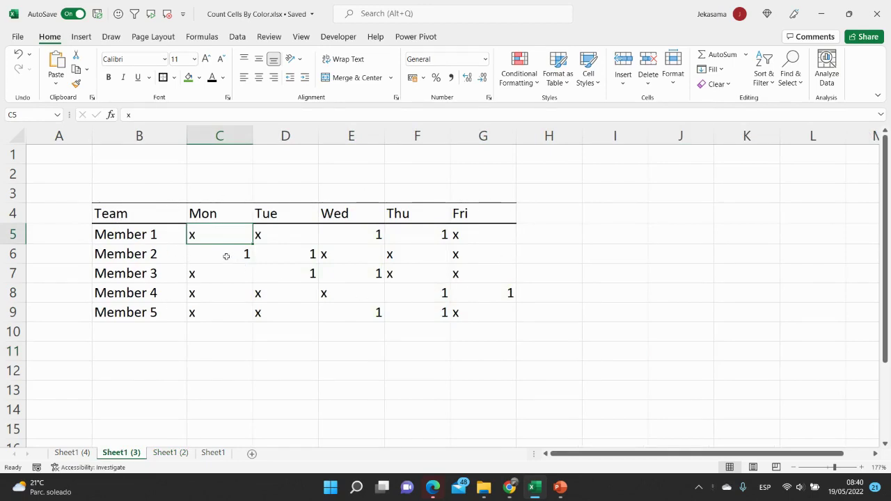
left_click(173, 453)
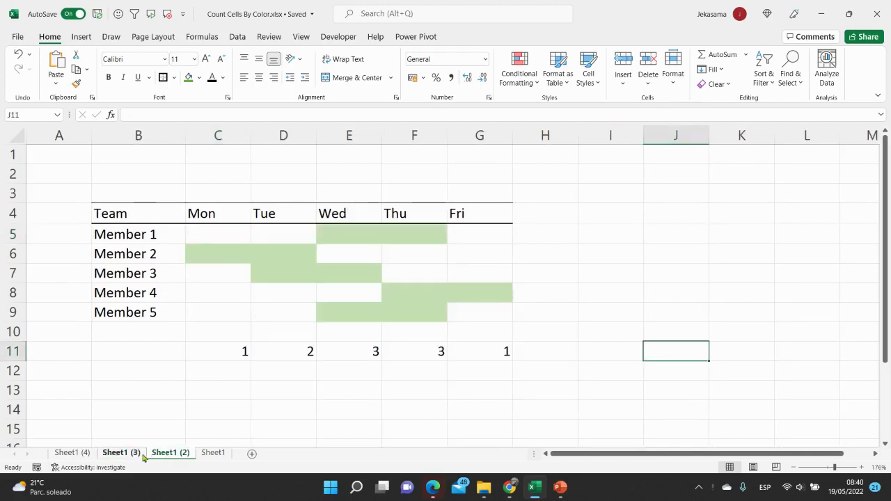
left_click(132, 454)
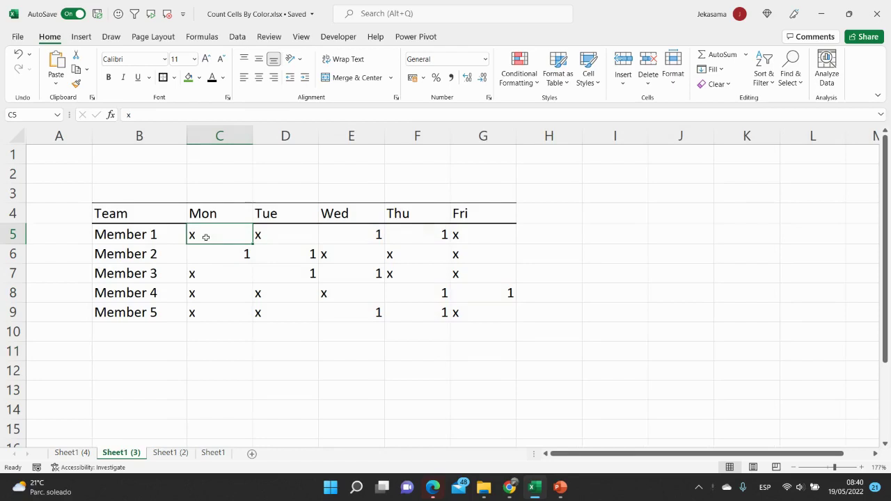
Give C5:G9 an Equal To 1 rule with light green fill and custom number format ;;
left_click_drag(224, 234, 489, 312)
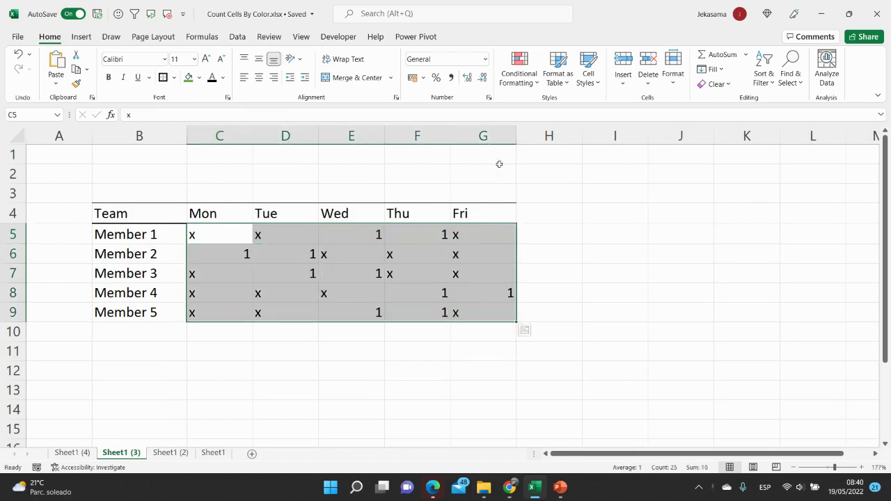
left_click(520, 74)
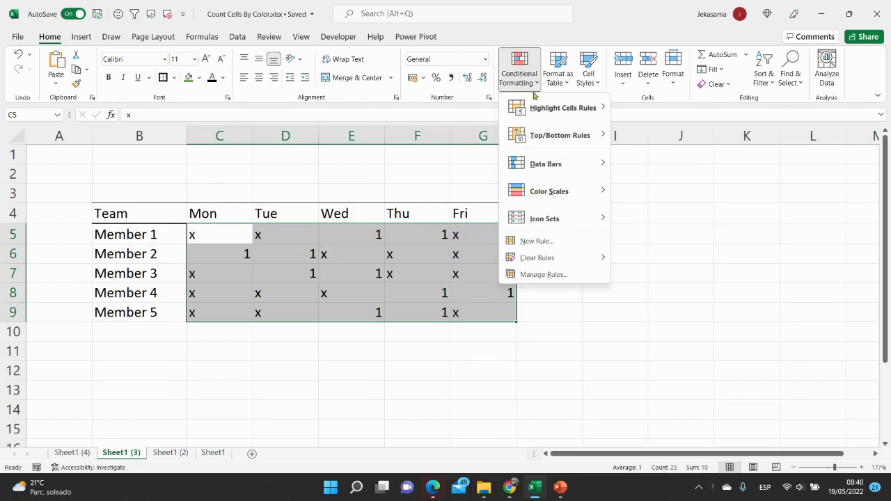
mouse_move(562, 107)
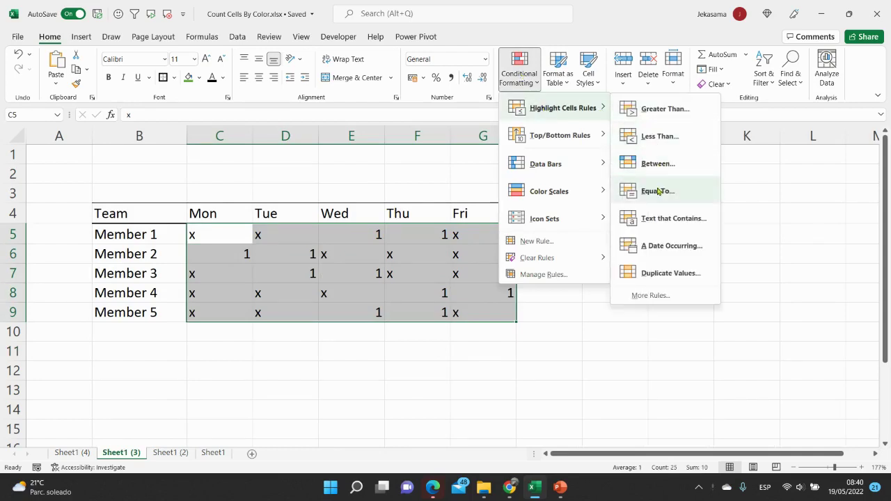
left_click(658, 191)
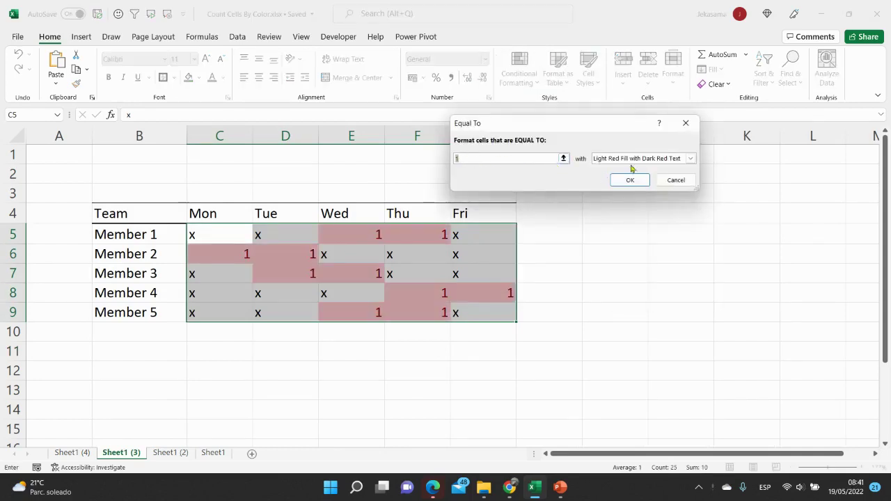
left_click(689, 159)
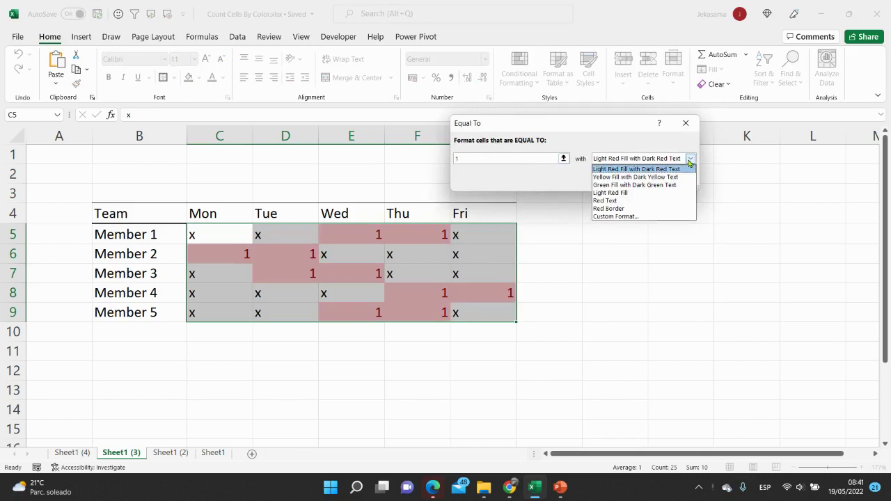
left_click(643, 217)
left_click(554, 30)
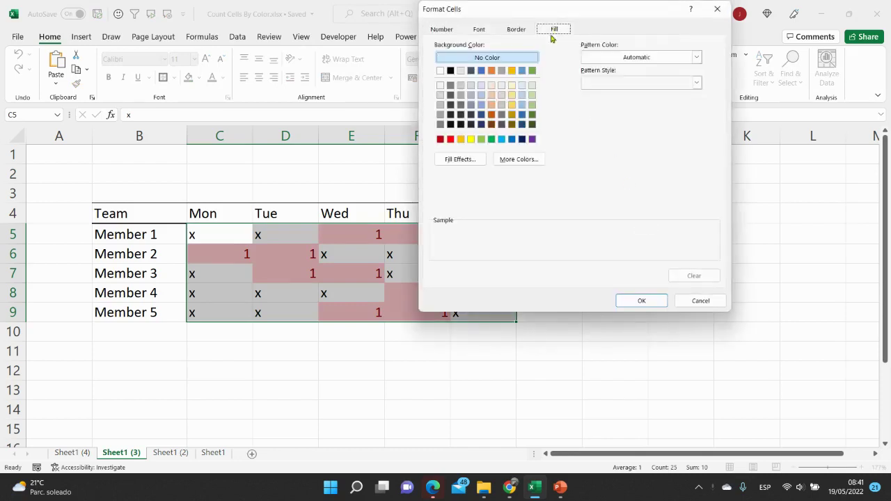
left_click(533, 96)
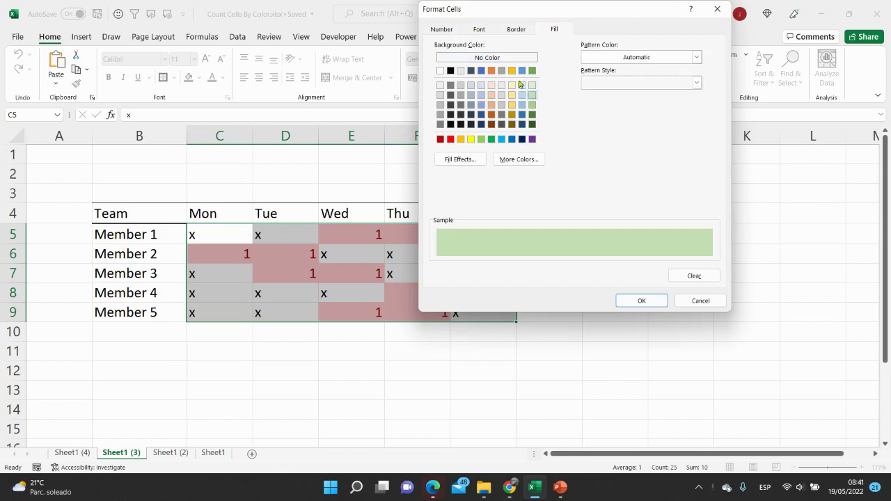
left_click(441, 29)
left_click(443, 142)
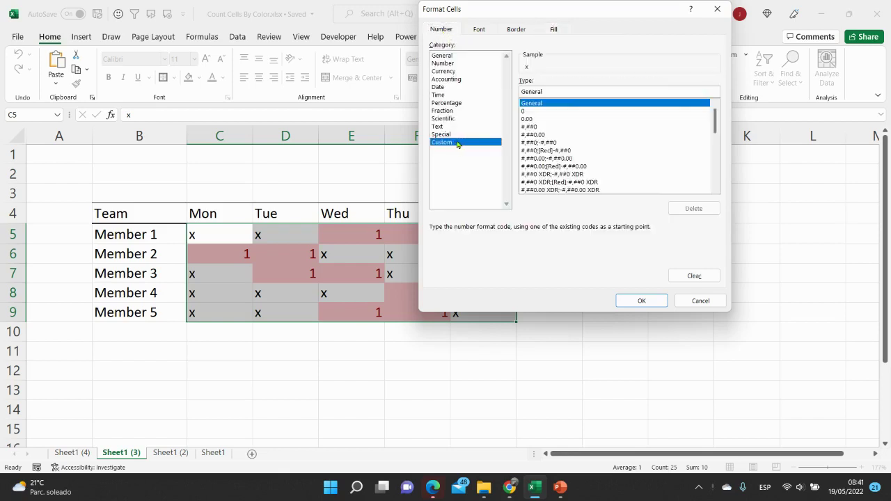
left_click(555, 104)
type(";;;")
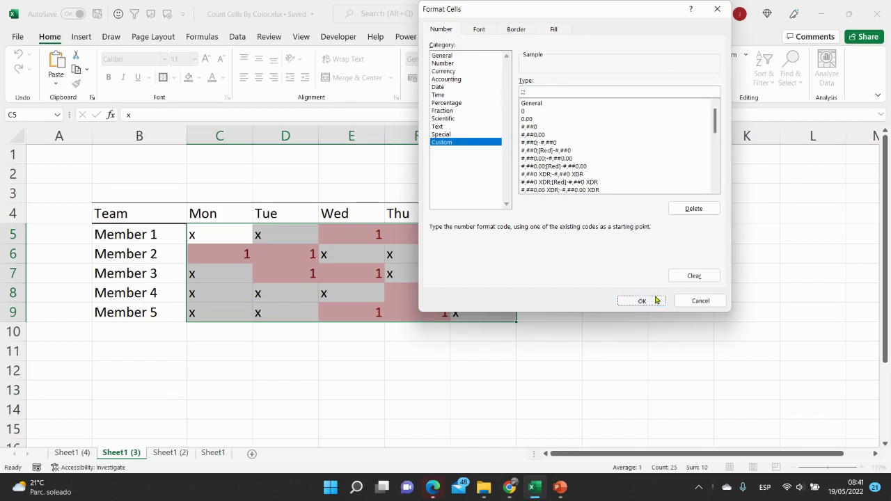
left_click(634, 300)
left_click(628, 181)
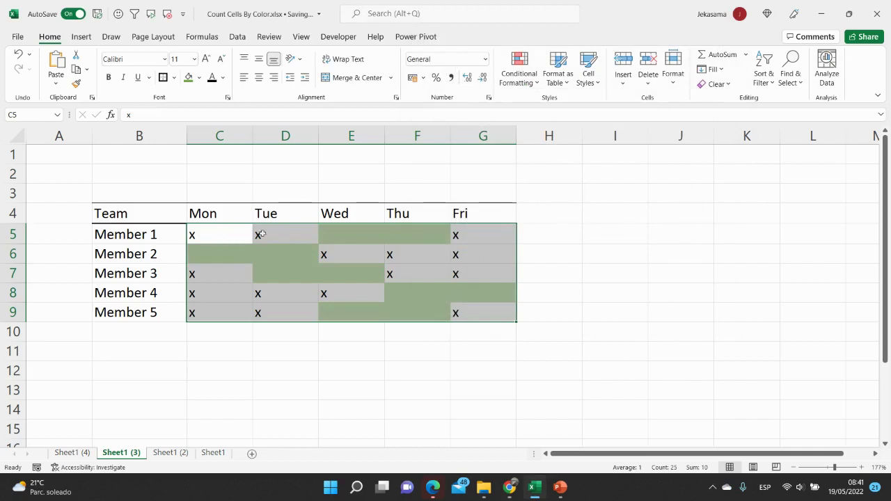
Add an Equal To x rule on C5:G9 with light gray fill and custom number format ;;
left_click(534, 84)
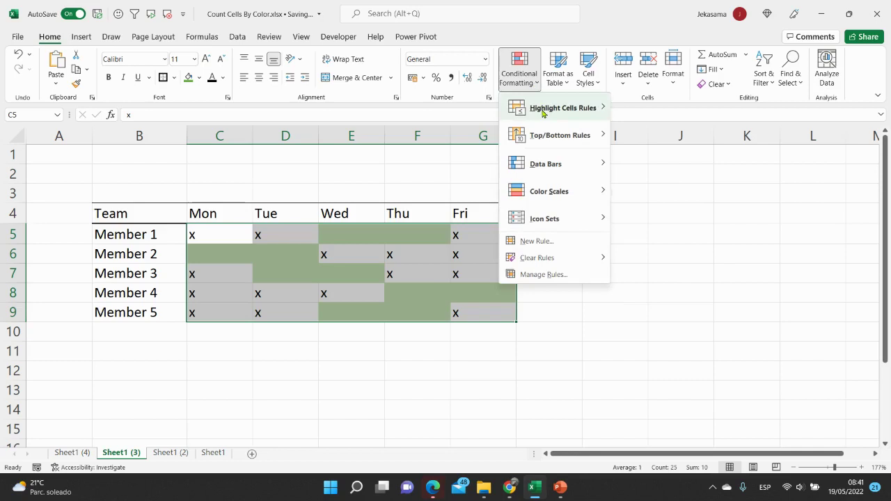
left_click(658, 191)
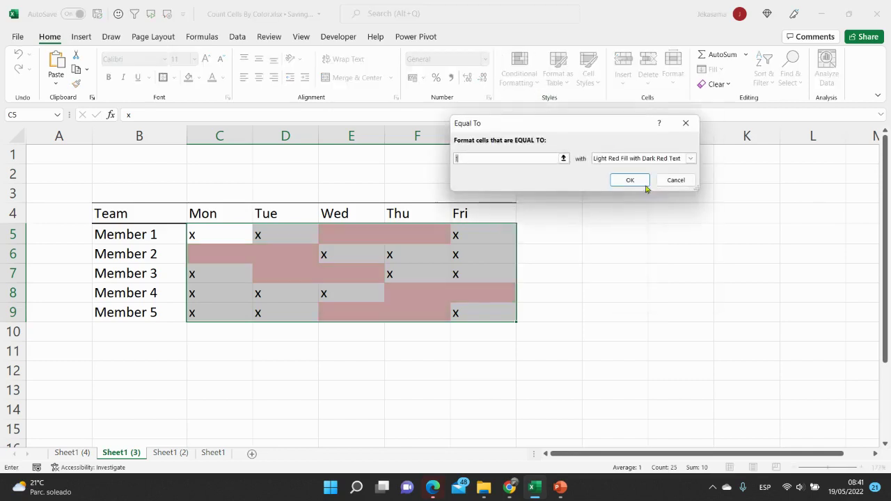
type("x")
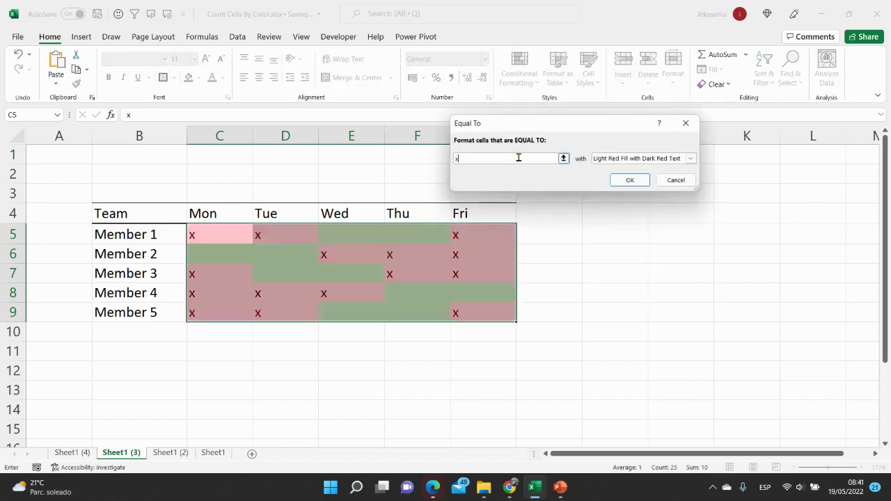
left_click(689, 159)
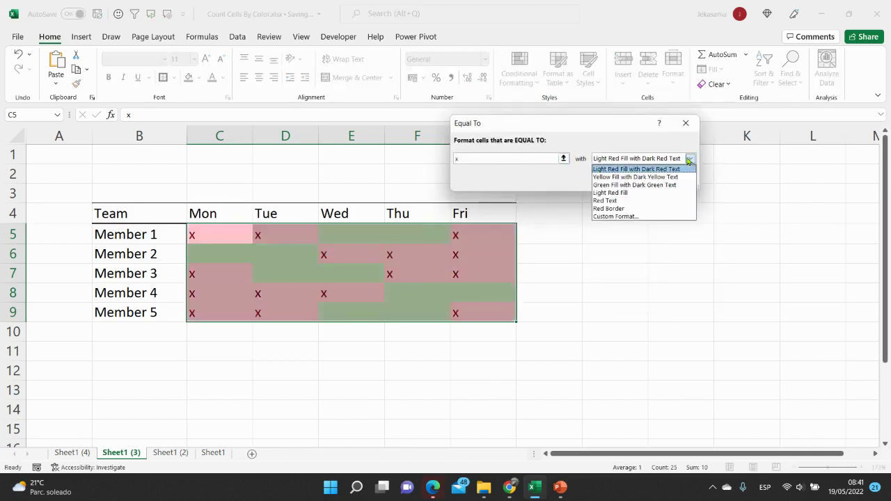
left_click(670, 217)
left_click(554, 30)
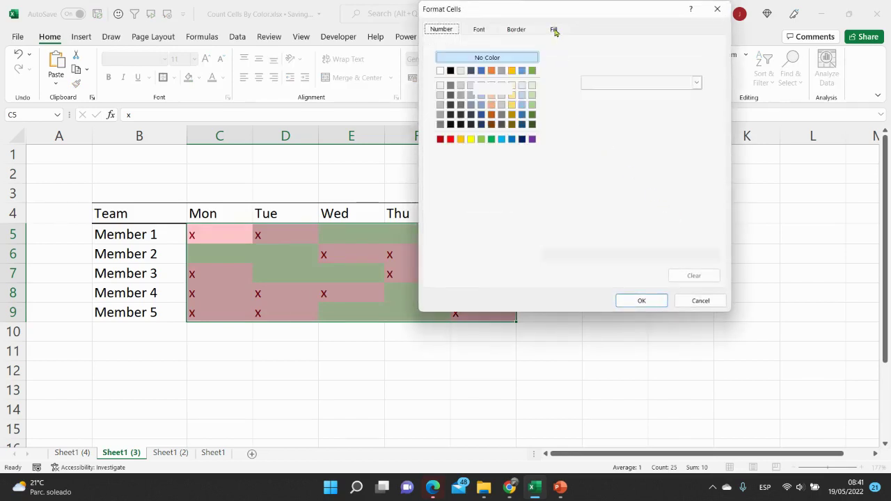
left_click(442, 87)
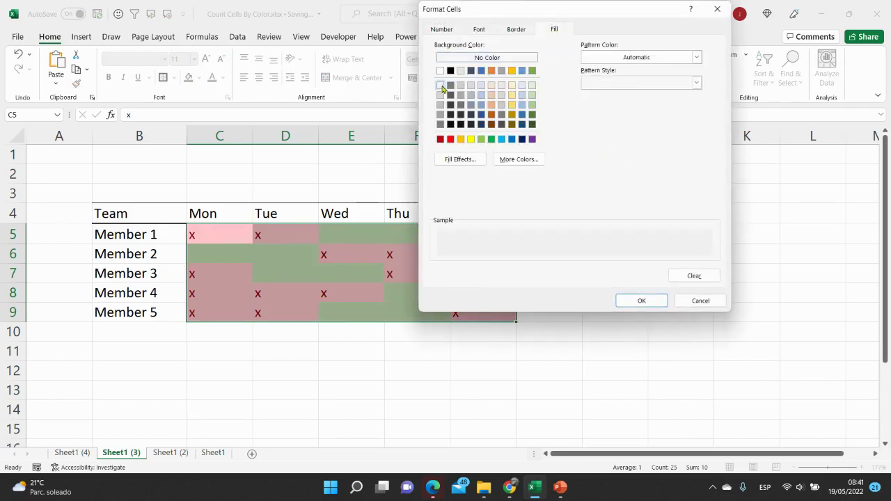
left_click(446, 31)
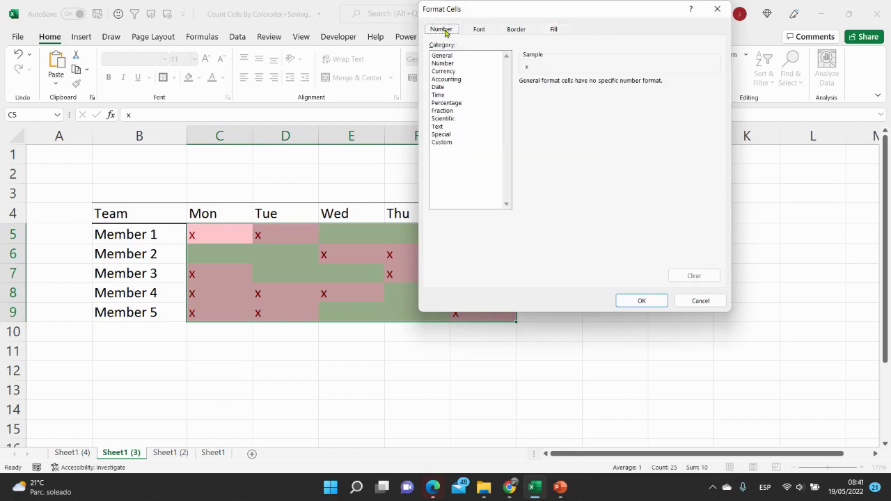
left_click(453, 143)
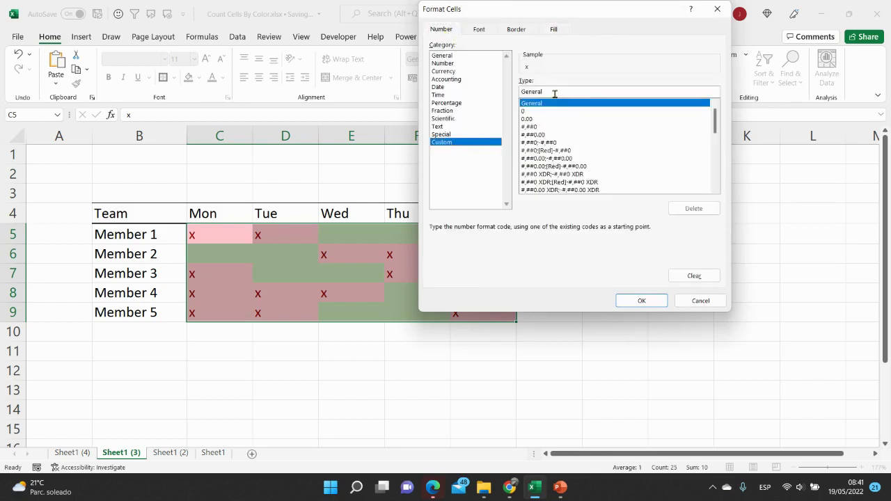
type(";;;")
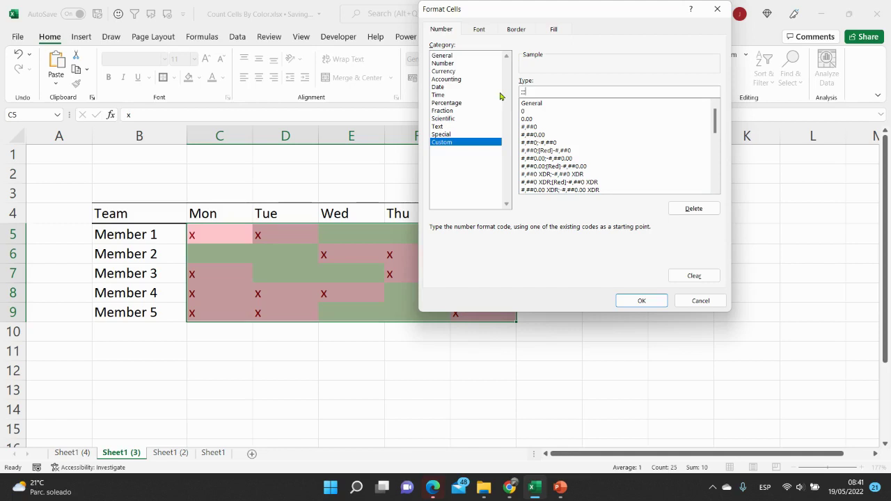
left_click(619, 299)
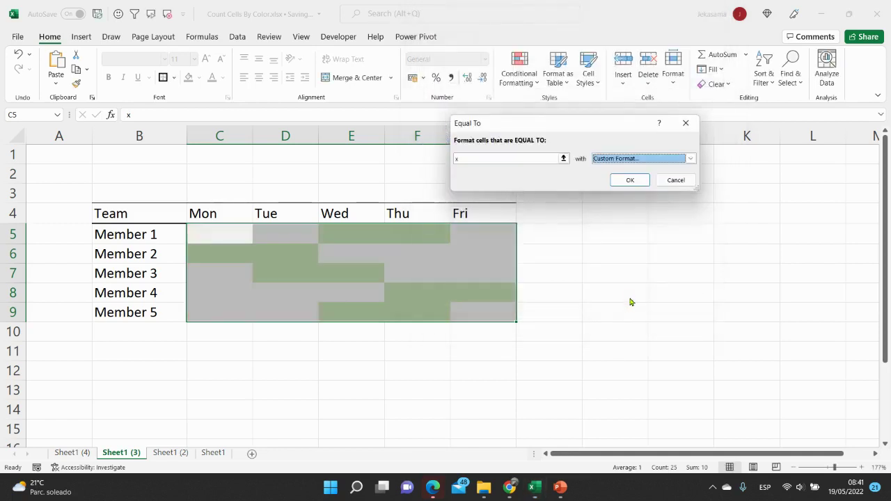
left_click(627, 180)
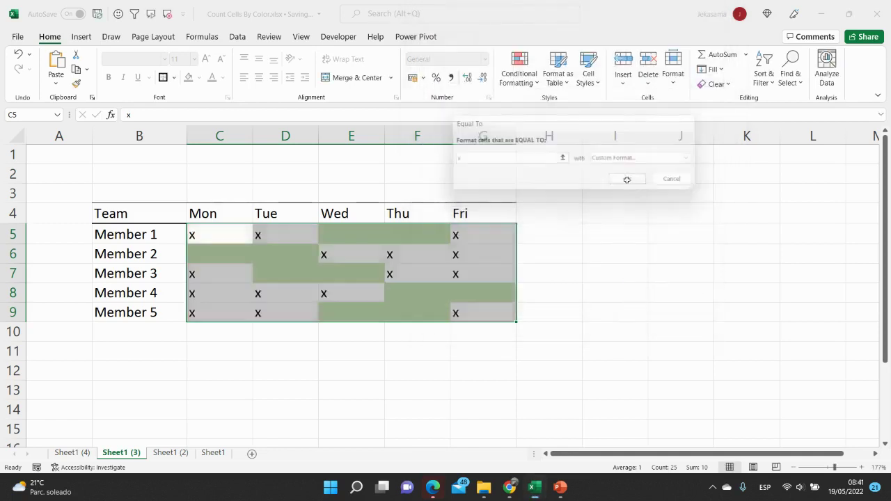
left_click(602, 266)
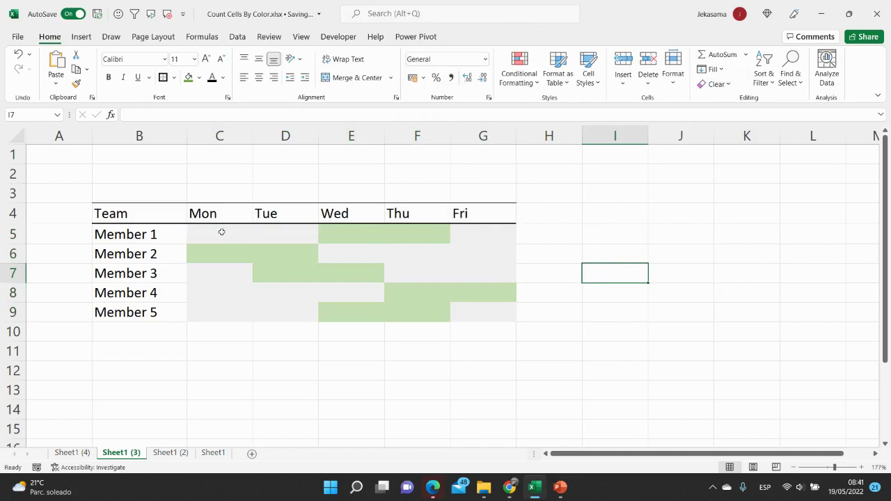
Check Member 1's hidden values, then enter 1 in B11 and x in B12 and select both
left_click_drag(215, 233, 417, 235)
left_click(328, 235)
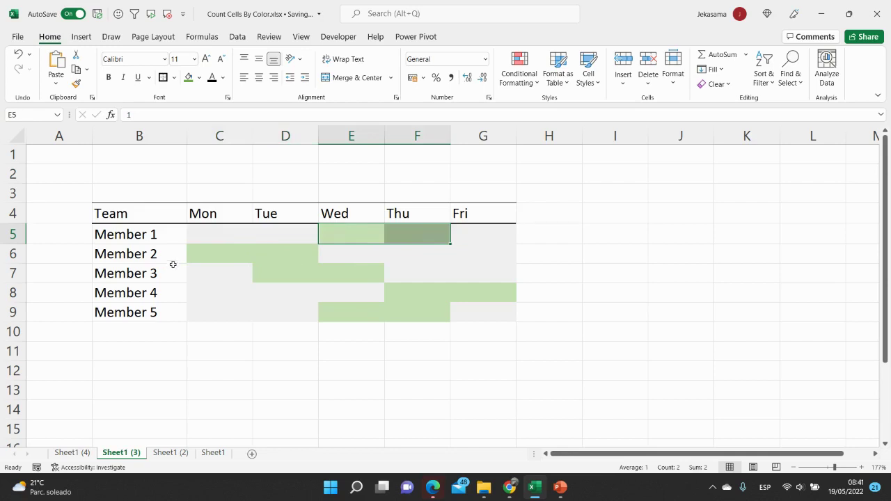
left_click(160, 349)
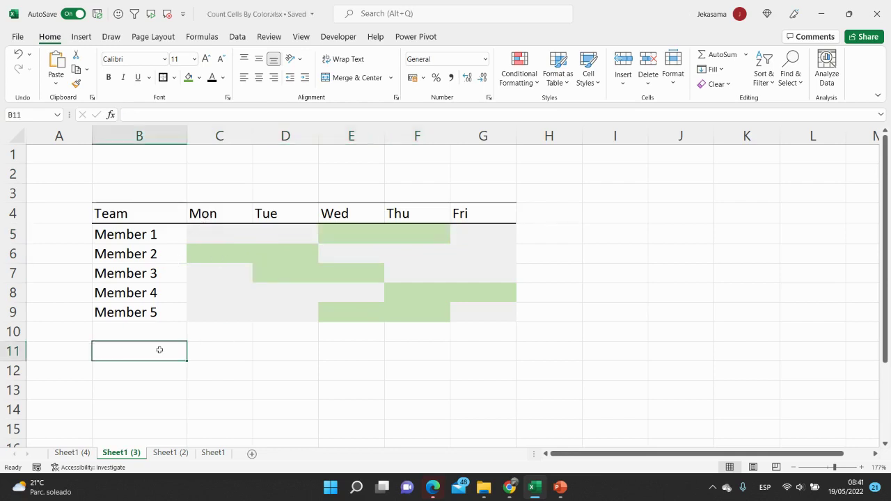
type("1")
key("Return")
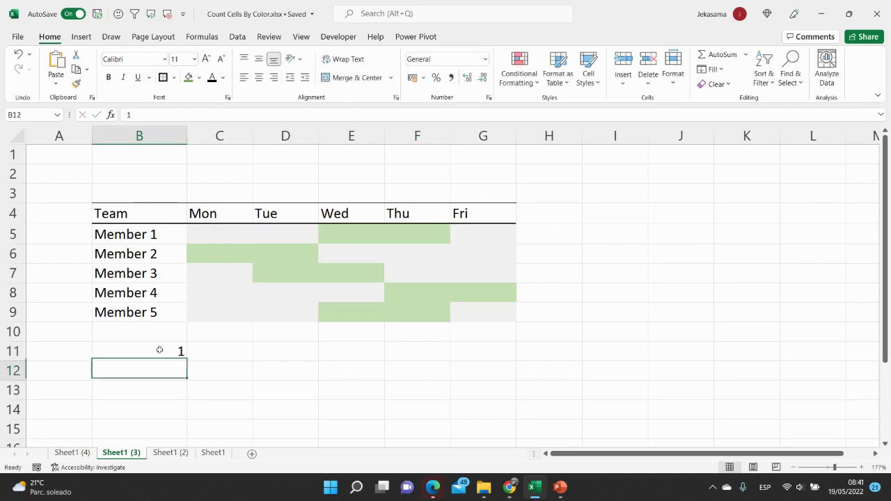
type("x")
key("Return")
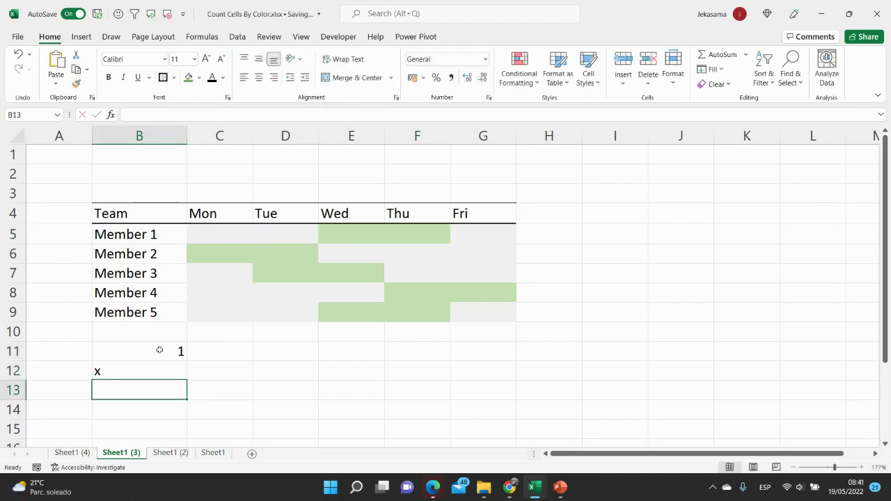
key("Up")
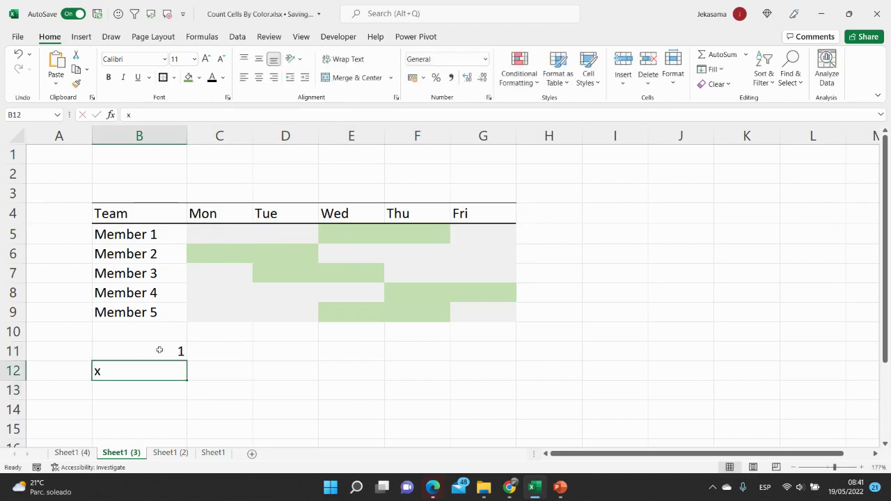
left_click(173, 330)
left_click_drag(173, 350, 173, 370)
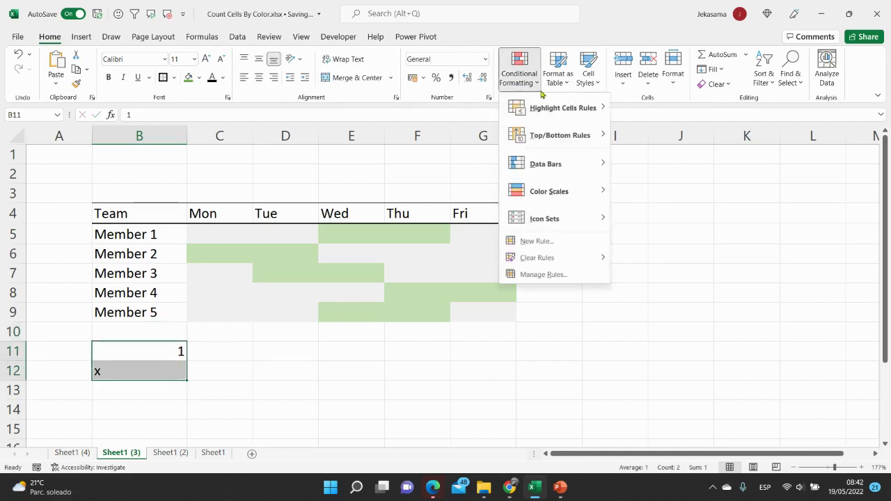
mouse_move(562, 107)
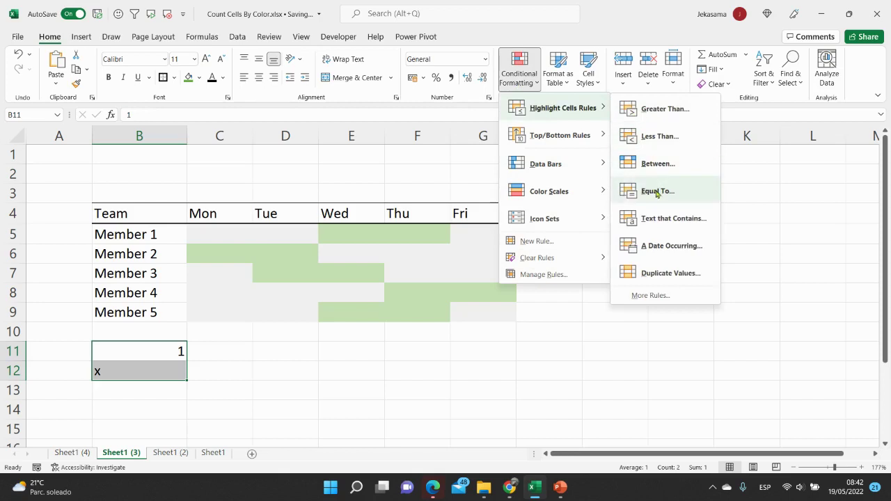
Give the legend cells an Equal To 1 rule with light green fill and hidden-value format ;;;
left_click(656, 191)
left_click(679, 159)
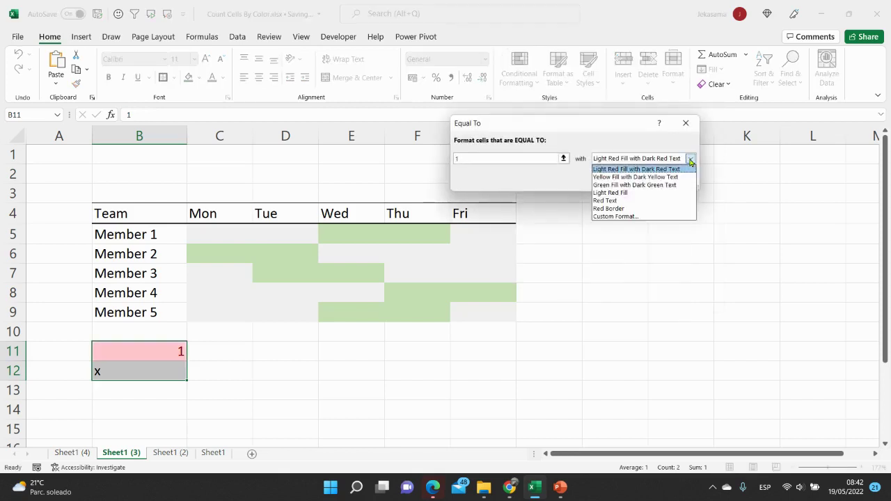
left_click(616, 219)
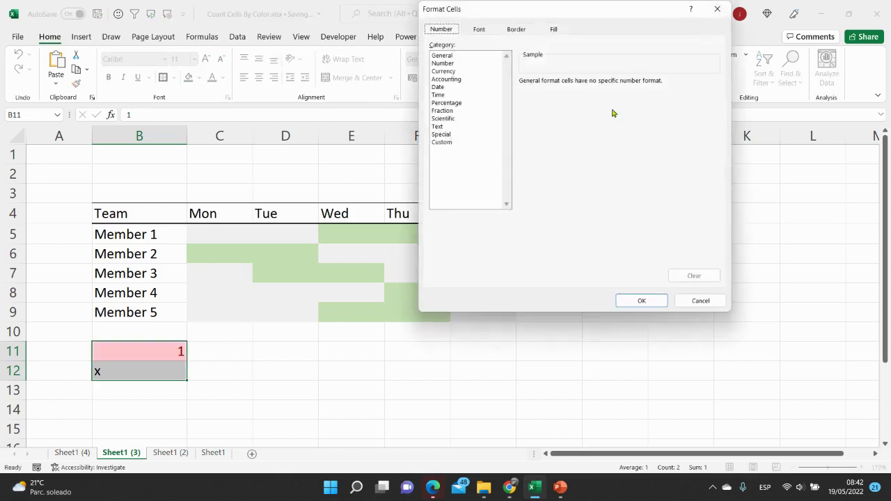
left_click(555, 29)
left_click(532, 95)
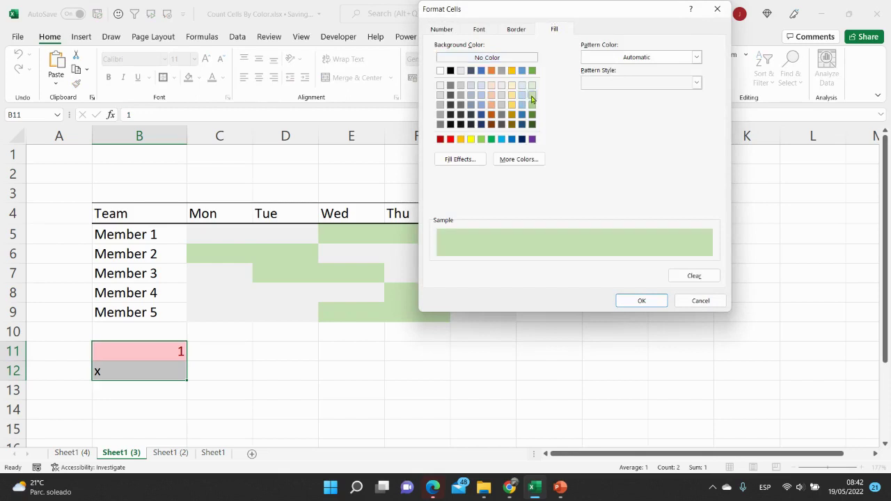
left_click(447, 37)
left_click(451, 143)
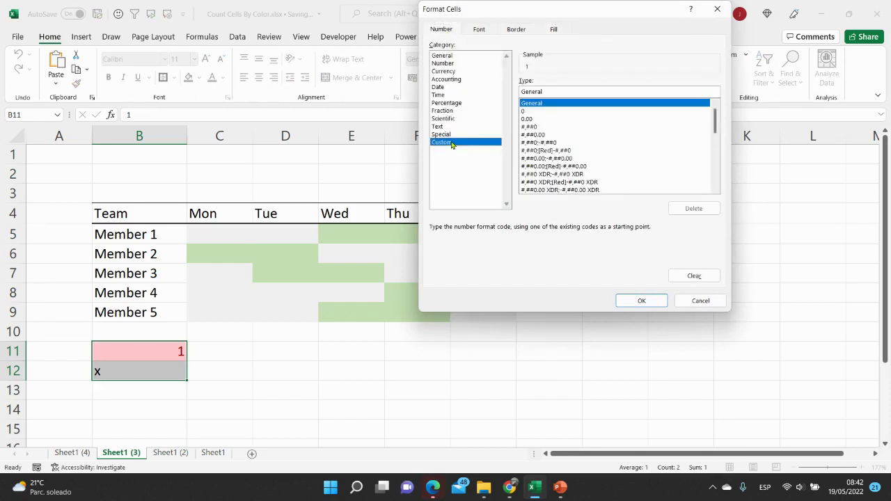
double_click(555, 91)
type(";;;")
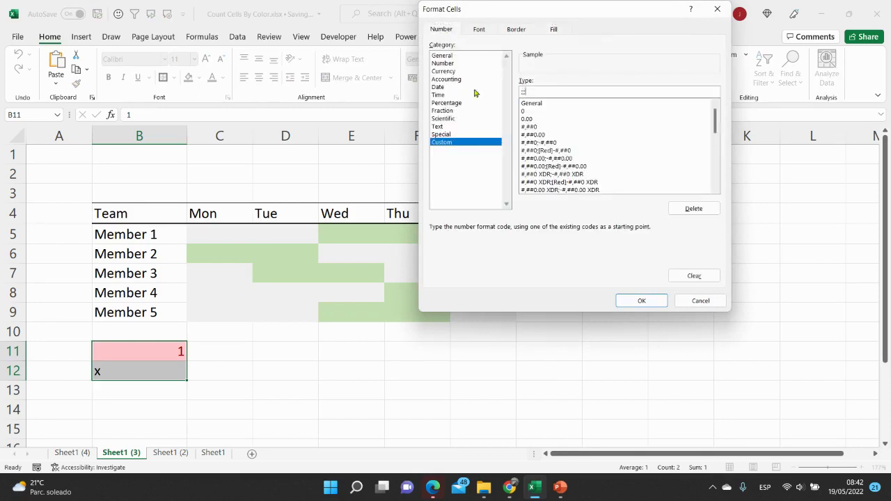
left_click(632, 300)
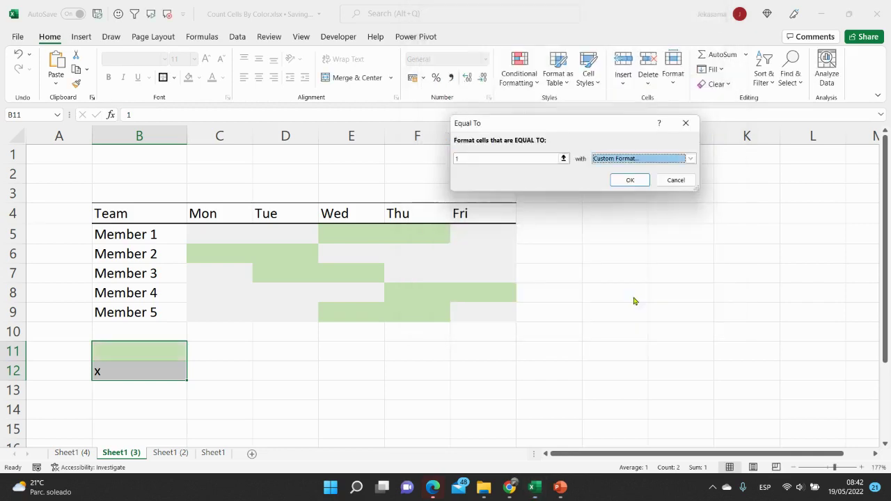
left_click(627, 182)
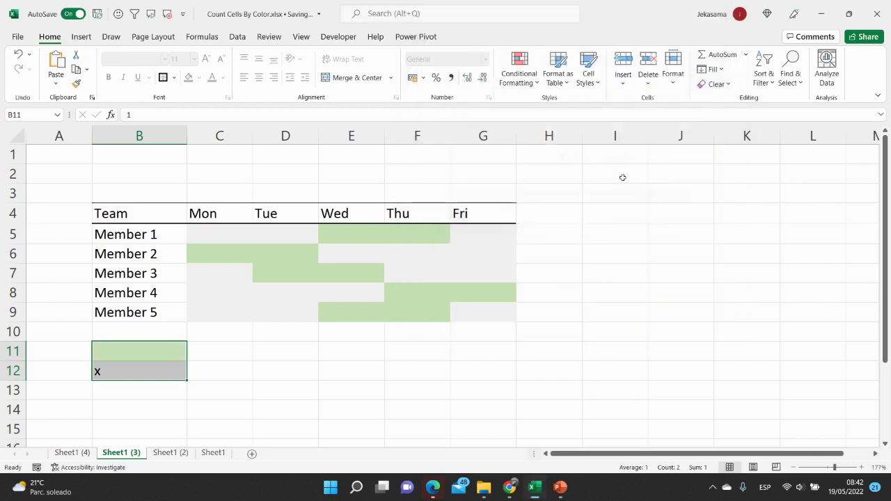
Add an Equal To x rule to the legend cells with grey fill and hidden-value format ;;;
left_click(536, 82)
mouse_move(563, 108)
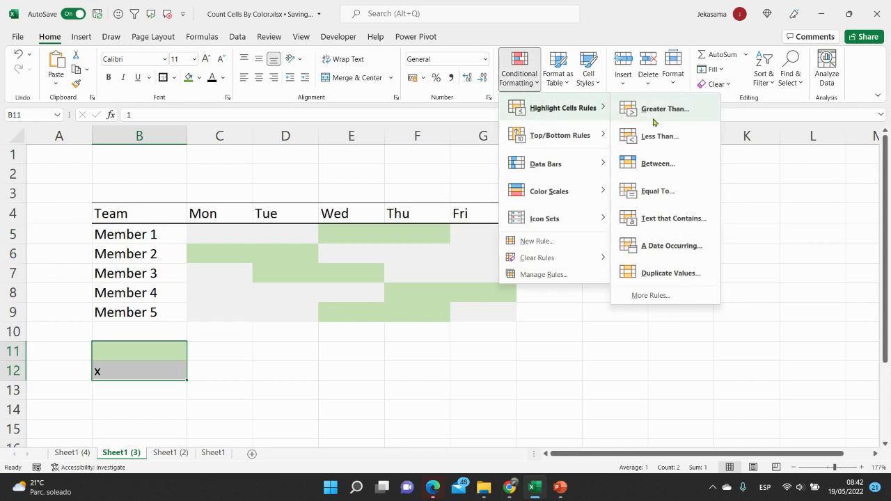
left_click(660, 192)
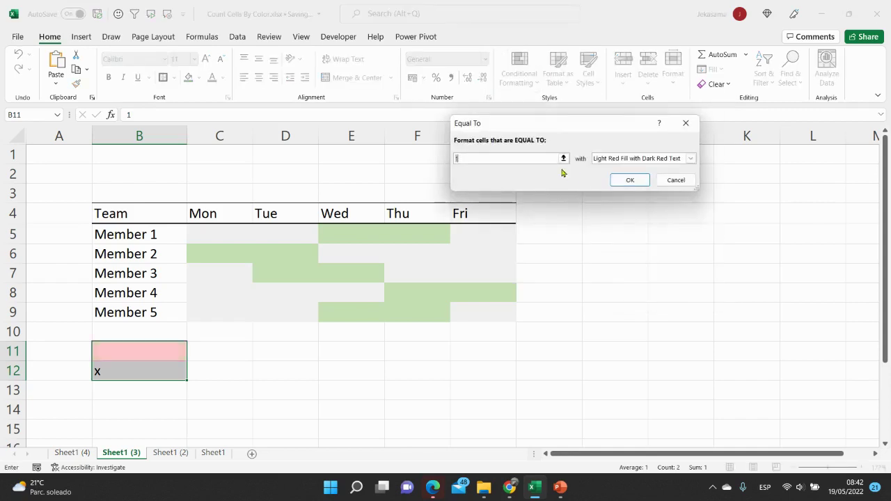
type("x")
left_click(690, 158)
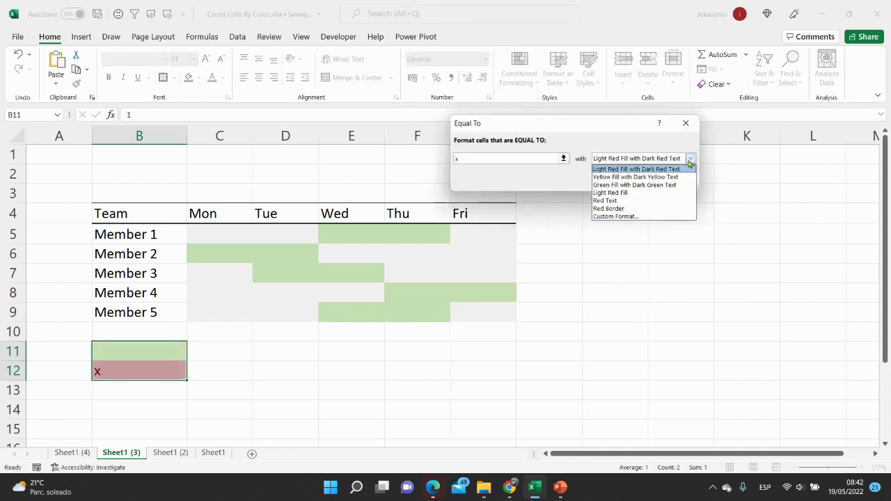
left_click(652, 217)
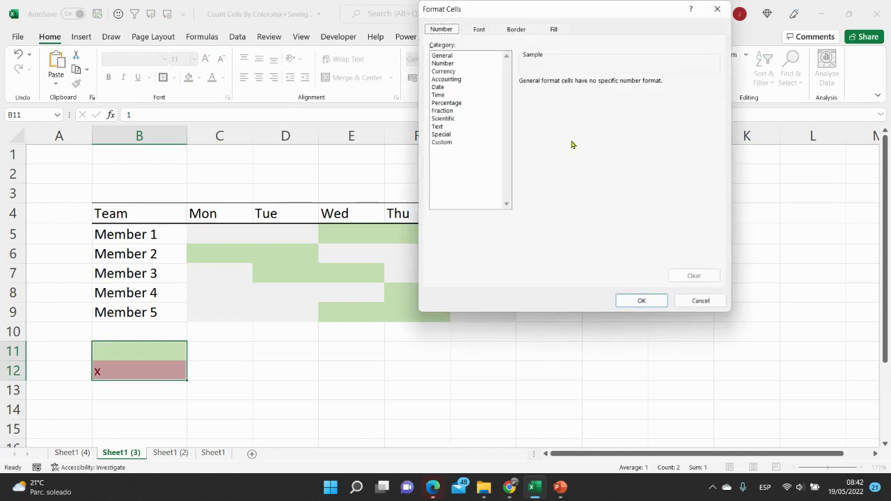
left_click(560, 31)
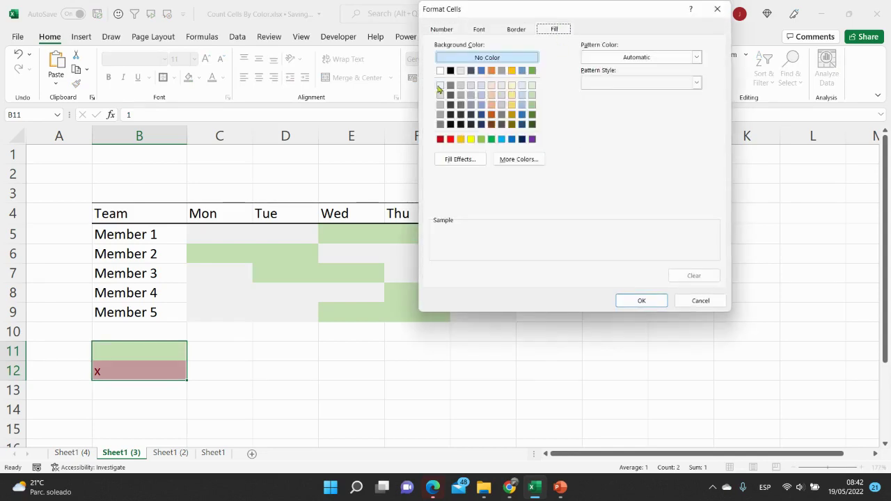
left_click(441, 29)
left_click(456, 143)
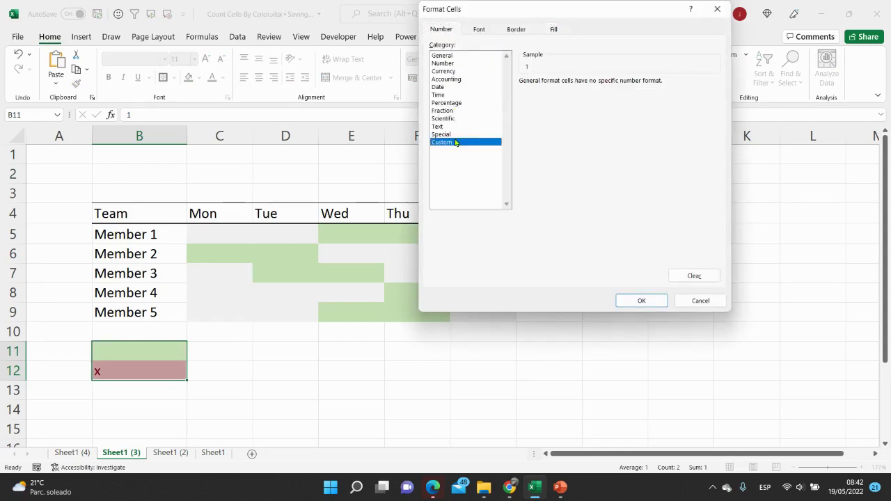
double_click(558, 91)
key("BackSpace")
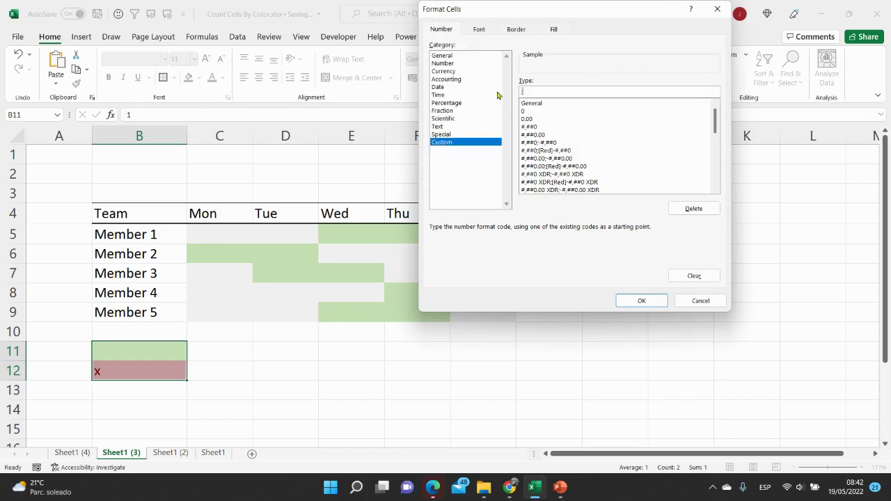
type(";;;")
left_click(641, 300)
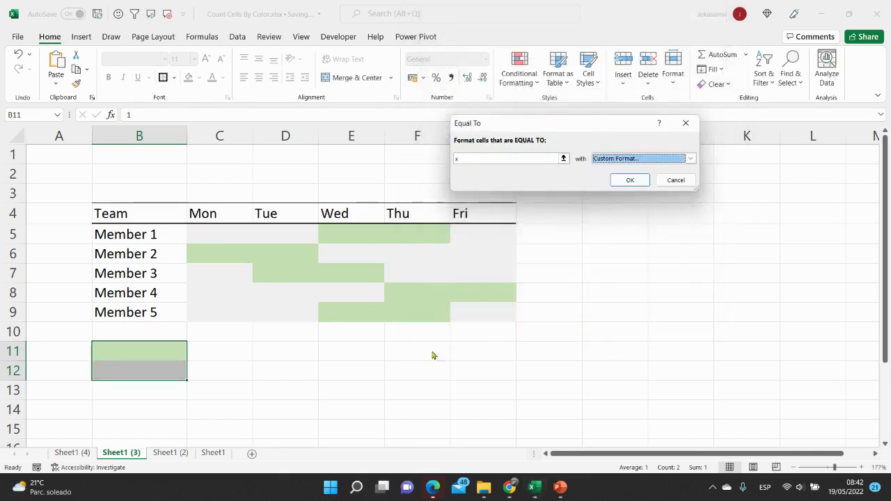
left_click(623, 179)
left_click(216, 356)
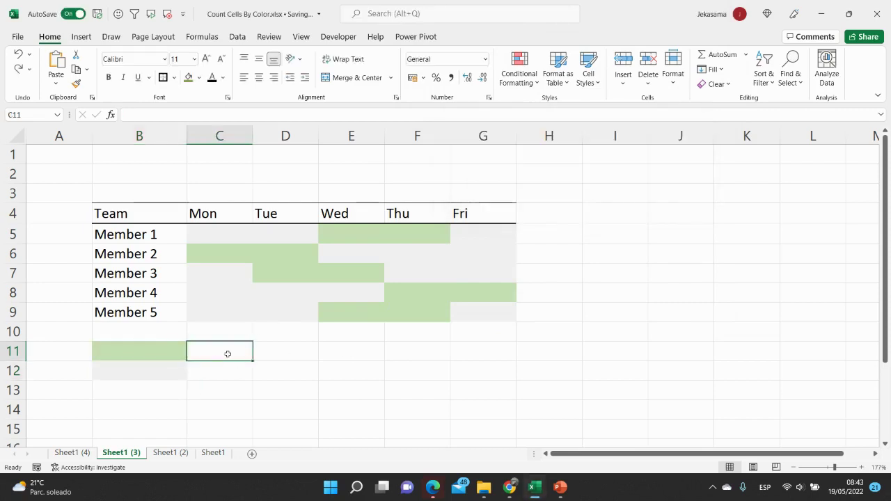
Enter =COUNTIF(C$5:C$9,$B11) in C11 to count Monday's green cells, returning 1
type("=coun")
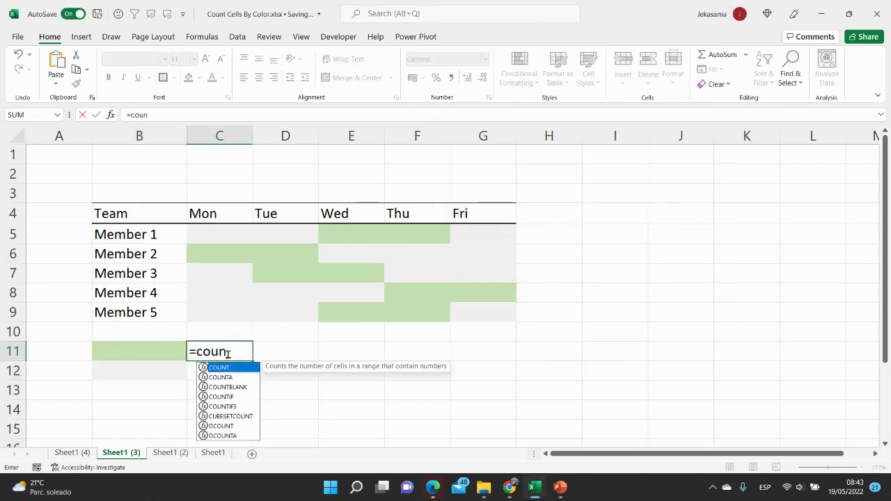
type("t")
type("if")
key("Tab")
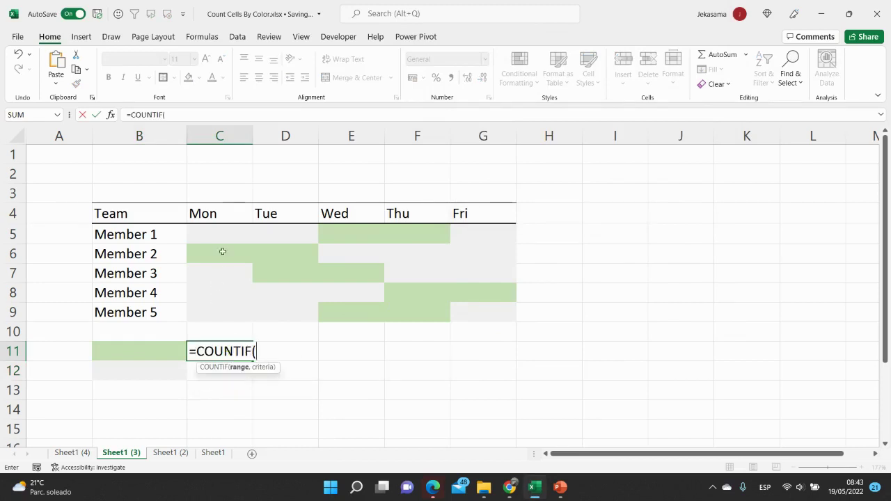
left_click_drag(220, 232, 219, 312)
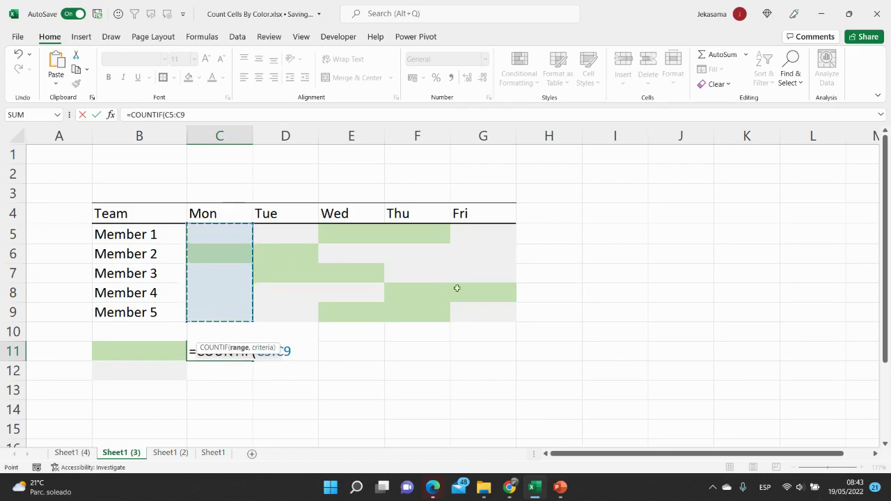
key("F4")
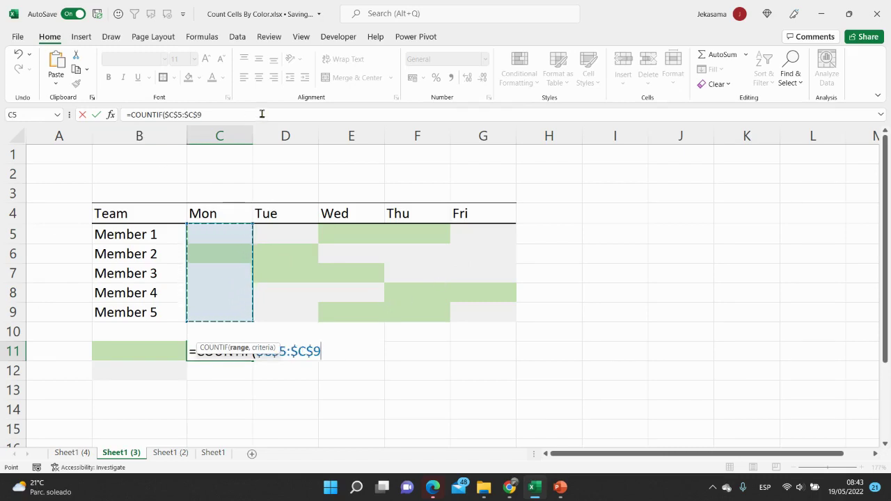
key("F4")
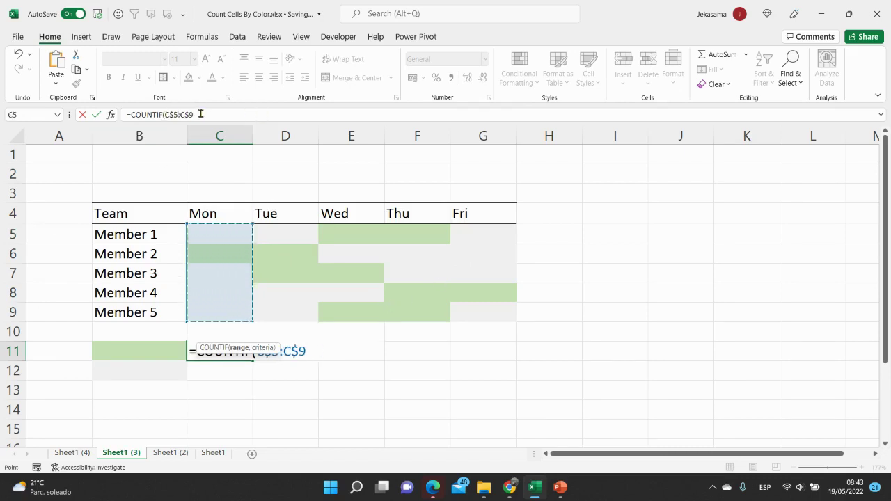
type(",")
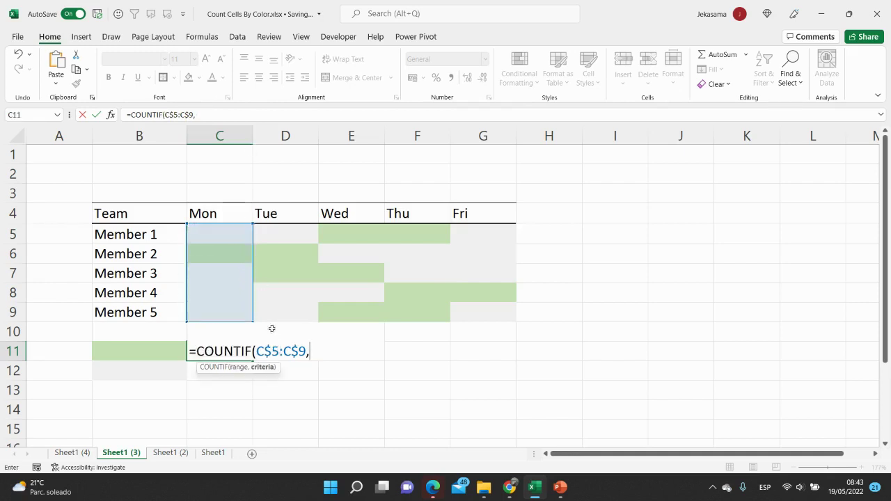
left_click(155, 350)
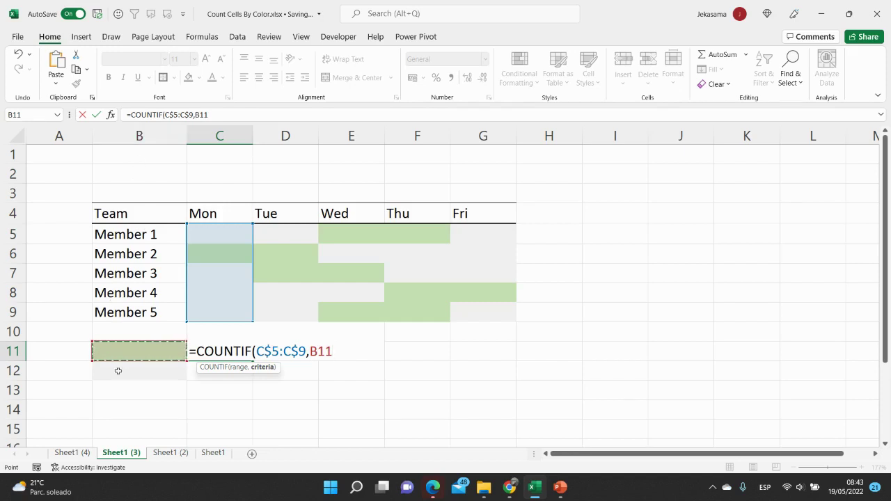
key("F4")
key("F4")
key("F4")
key("Return")
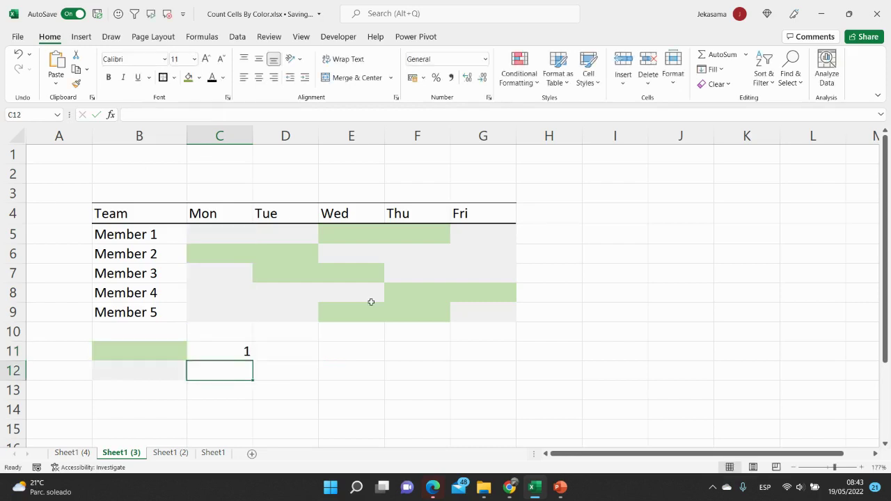
left_click(238, 355)
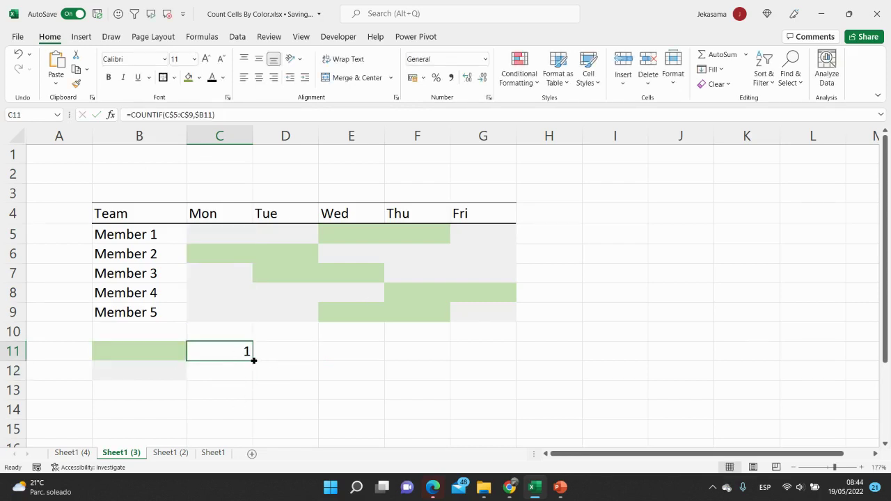
Fill the C11 tally formula across to Friday (G11) and down into the gray row 12
left_click_drag(253, 360, 494, 354)
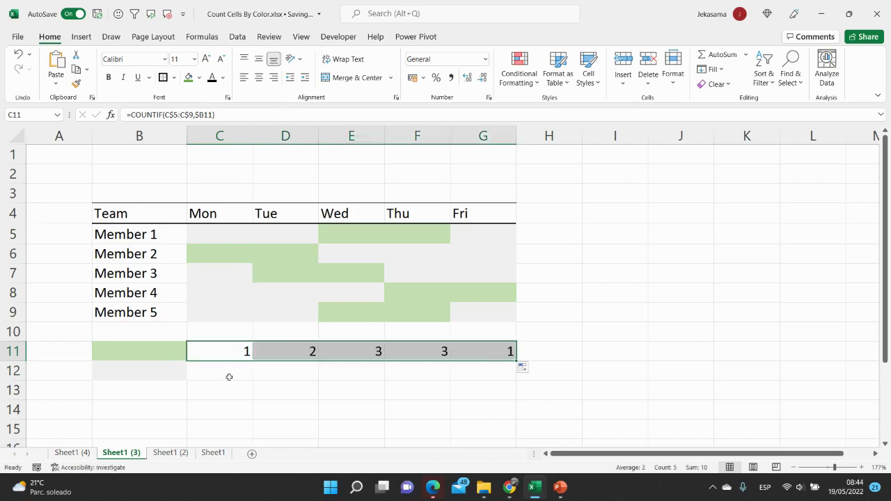
left_click_drag(515, 361, 516, 373)
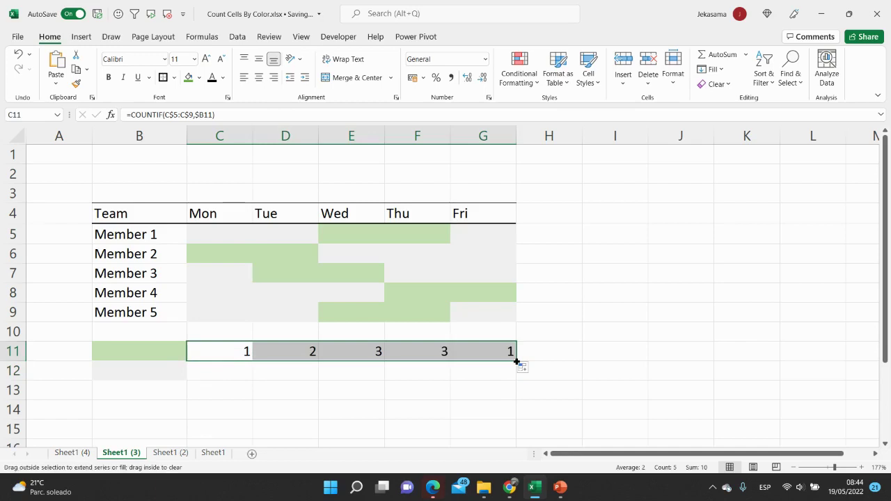
left_click(462, 411)
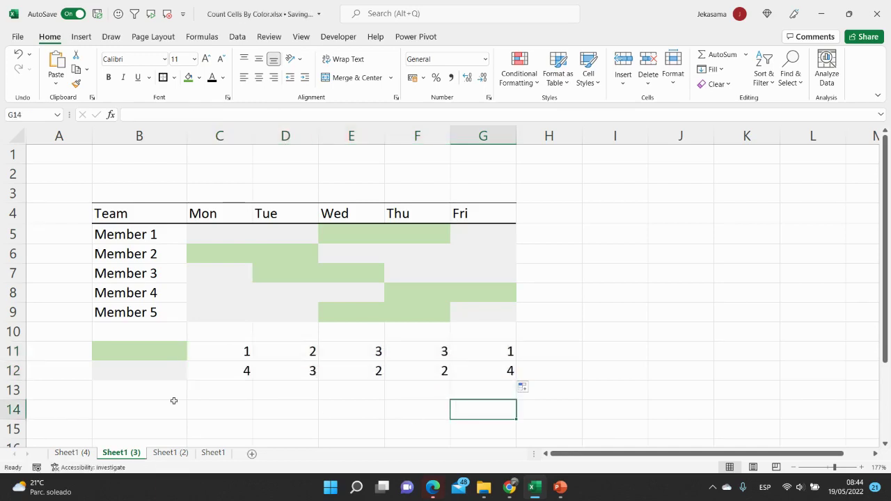
Check the Monday, Tuesday and Wednesday green and gray tally formulas
left_click_drag(220, 360, 223, 366)
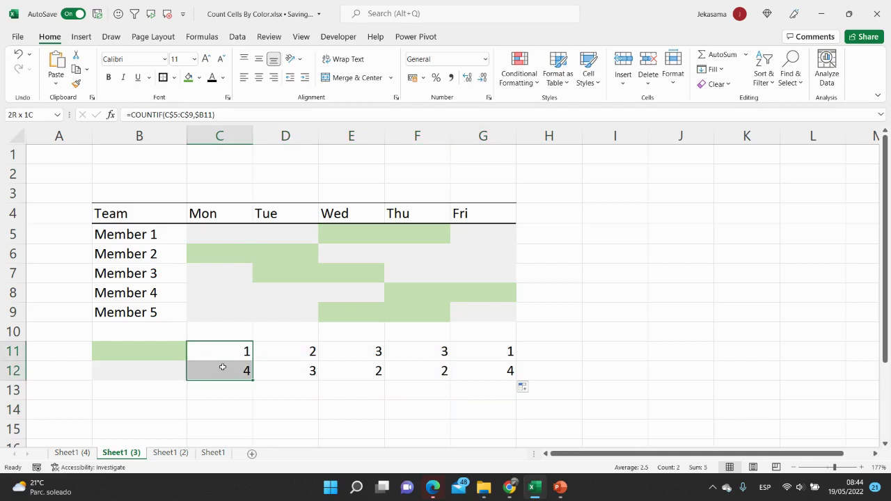
left_click_drag(286, 351, 295, 366)
left_click_drag(354, 350, 365, 365)
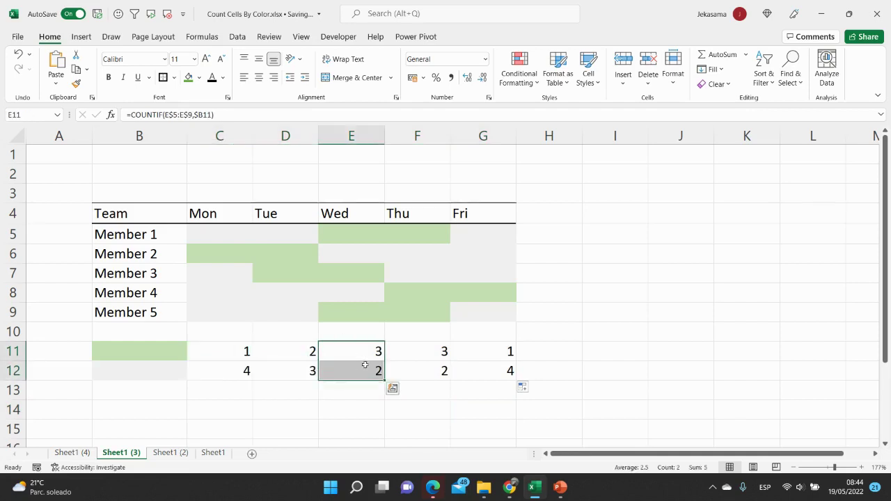
Review Monday's cells and count formula, then mark Member 2 as x (gray) on Monday
left_click_drag(209, 234, 218, 321)
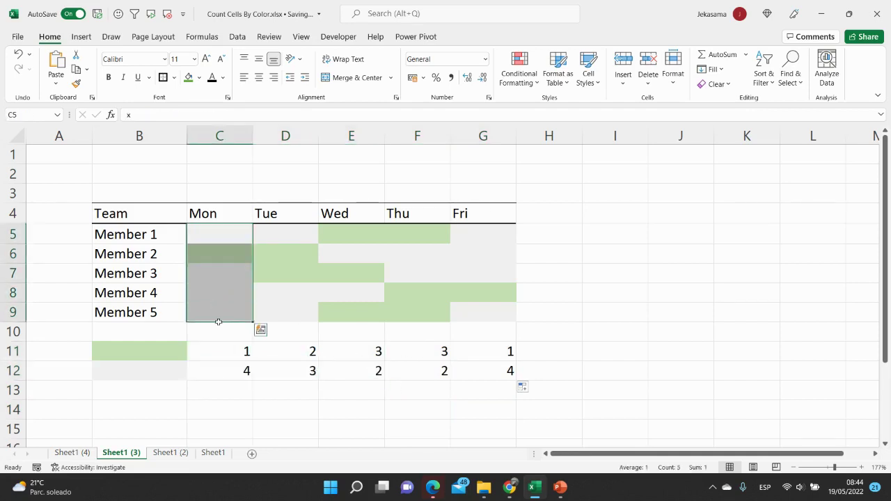
left_click(208, 351)
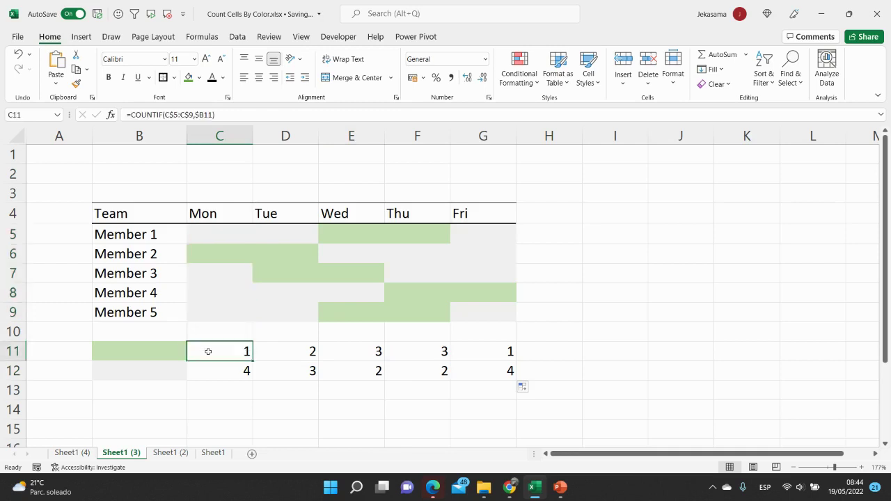
left_click(217, 259)
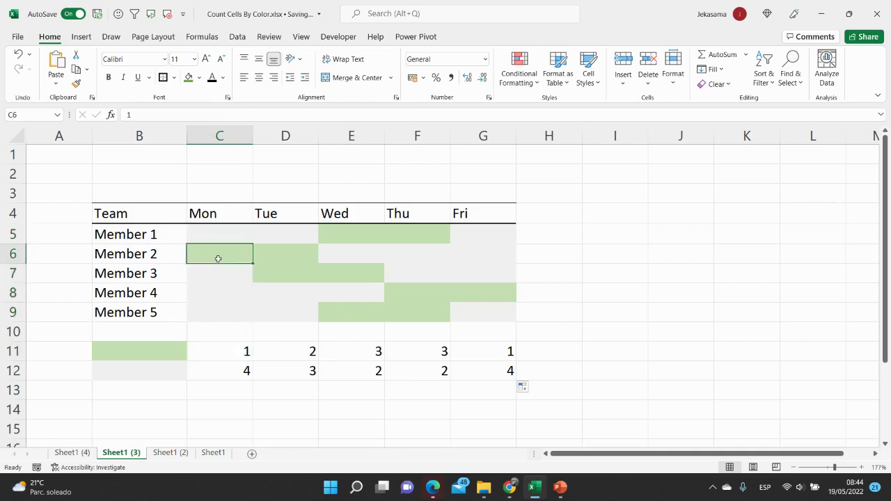
type("x")
key("Return")
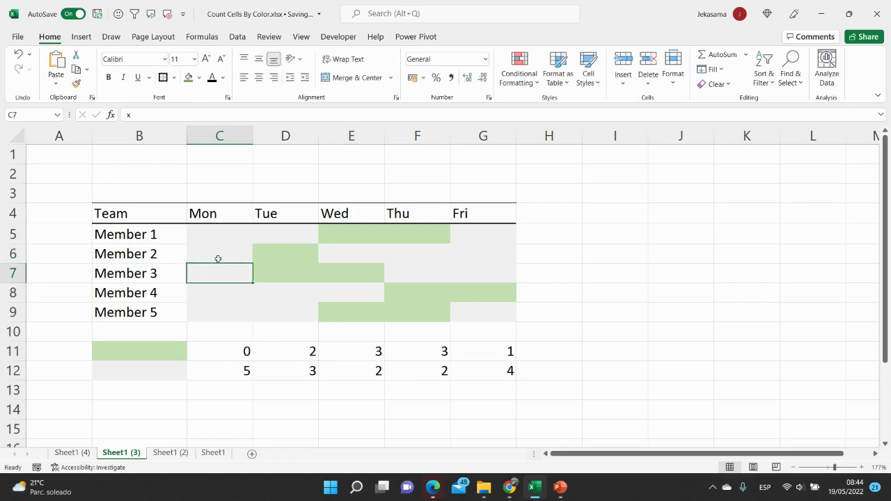
Mark Member 3 as 1 (green) on Thursday, updating the tallies
key("Right")
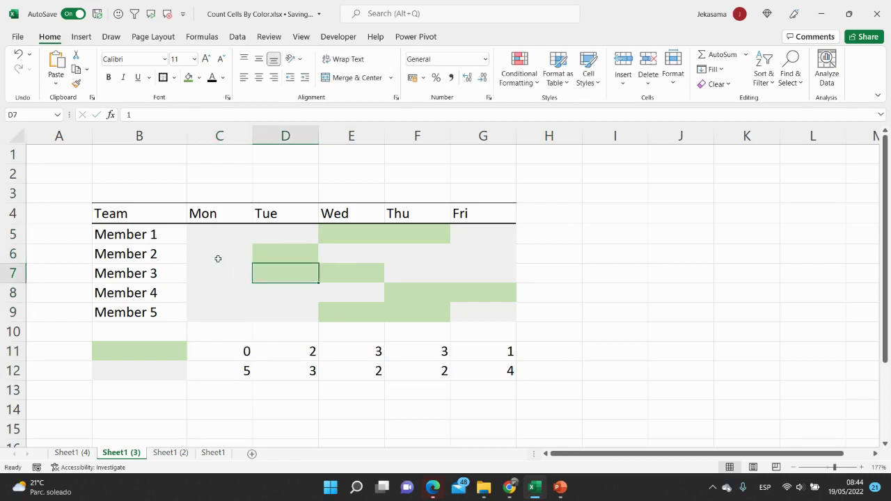
key("Right")
key("Right")
type("1")
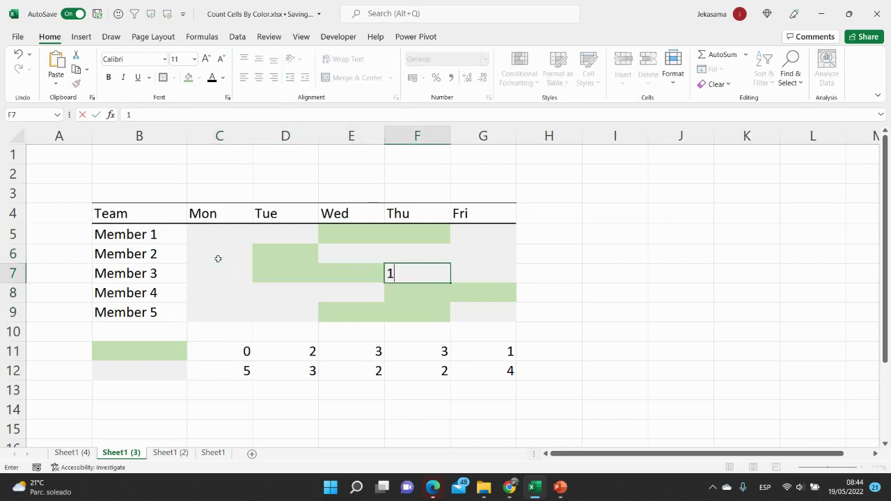
key("Return")
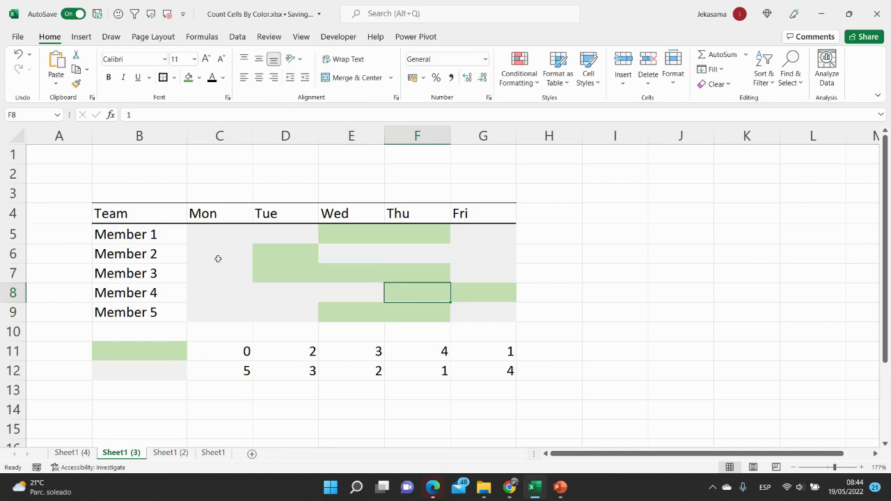